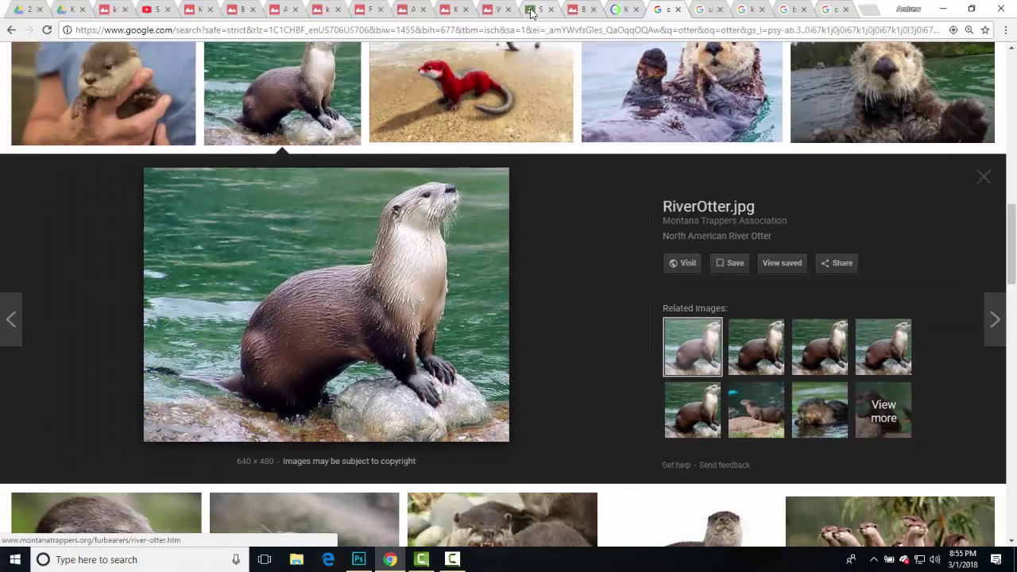
{"action": "left_click", "coordinate": [534, 10]}
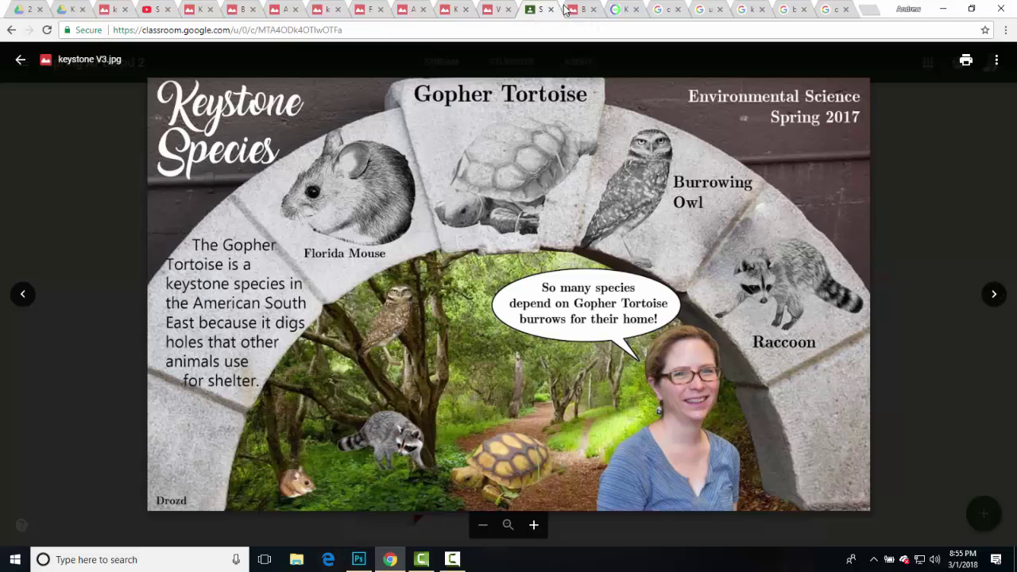
{"action": "left_click", "coordinate": [566, 10]}
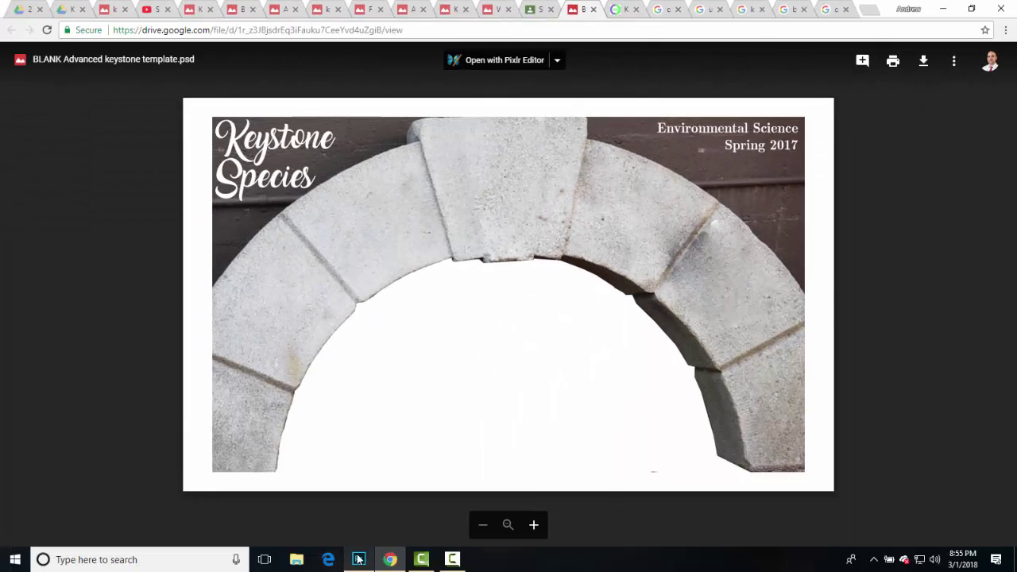
{"action": "left_click", "coordinate": [358, 559]}
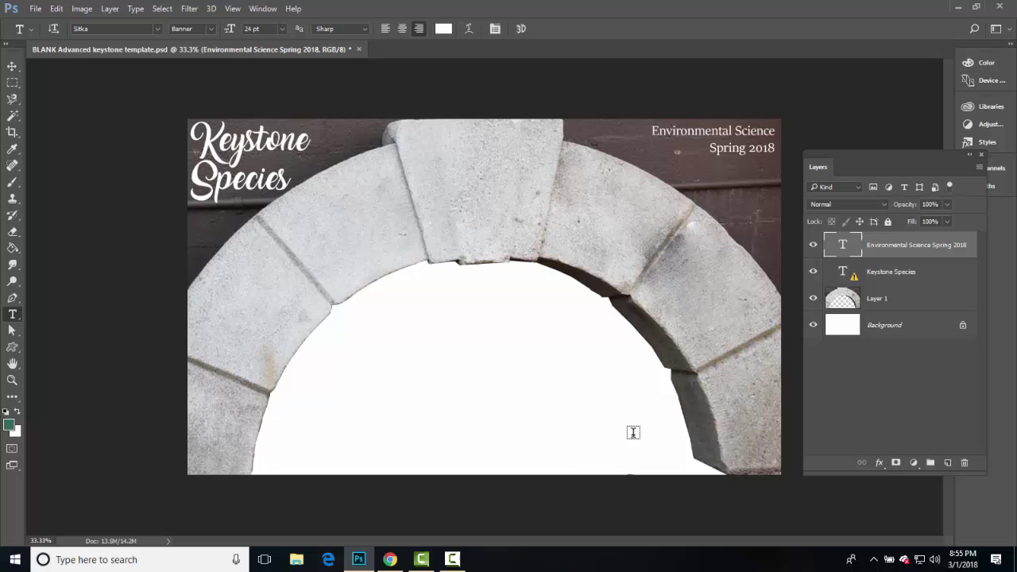
{"action": "left_click", "coordinate": [390, 559]}
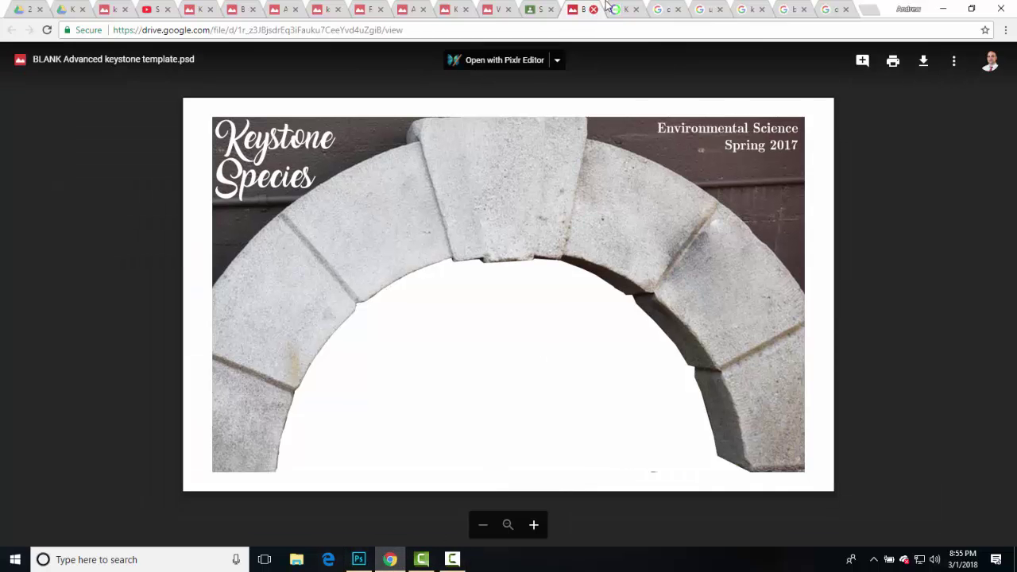
{"action": "left_click", "coordinate": [623, 9]}
{"action": "left_click", "coordinate": [652, 14]}
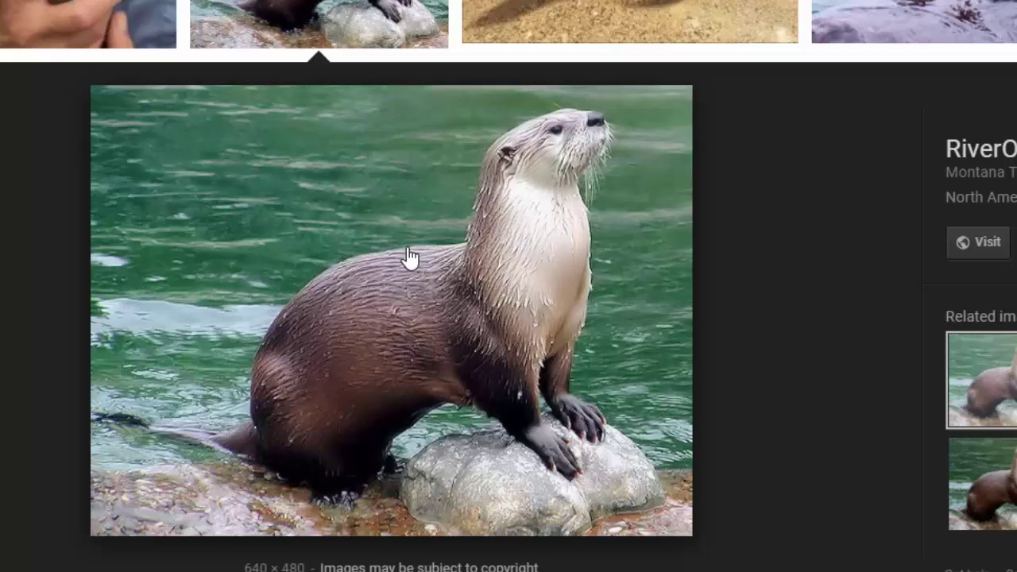
- Copy the river otter photo and paste it into a new 640×480 document
{"action": "right_click", "coordinate": [407, 258]}
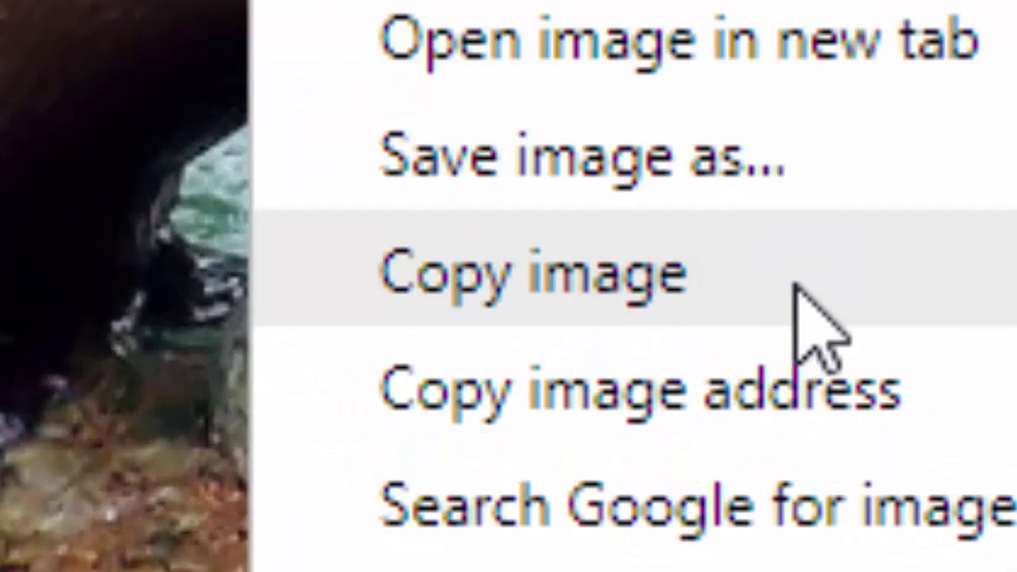
{"action": "left_click", "coordinate": [797, 287]}
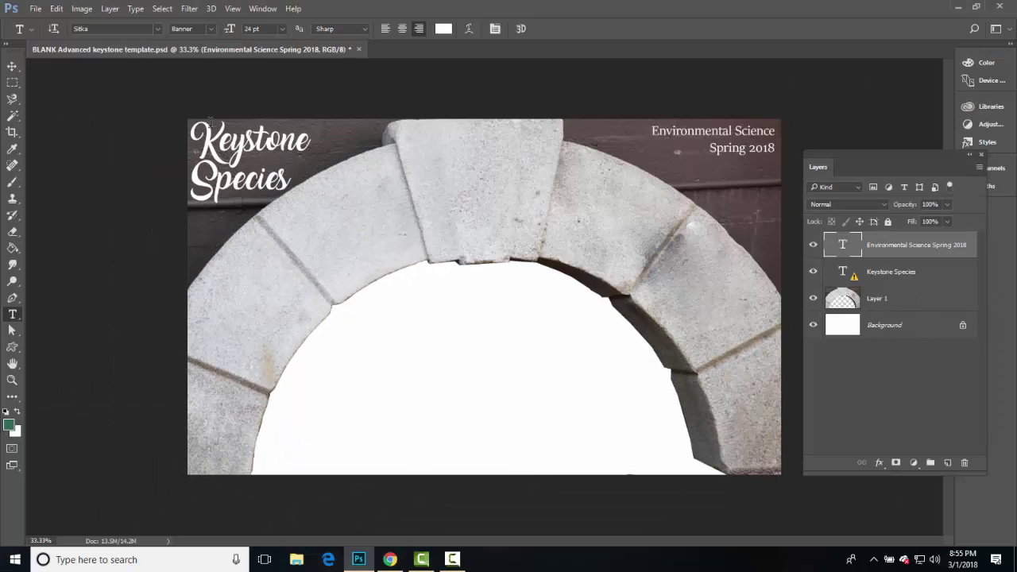
{"action": "left_click", "coordinate": [36, 9]}
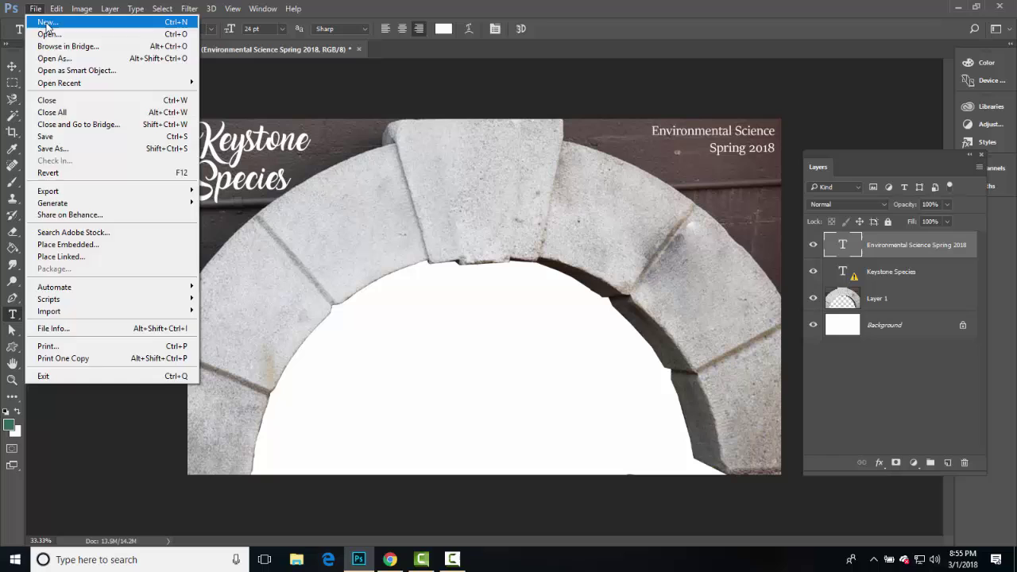
{"action": "left_click", "coordinate": [46, 23]}
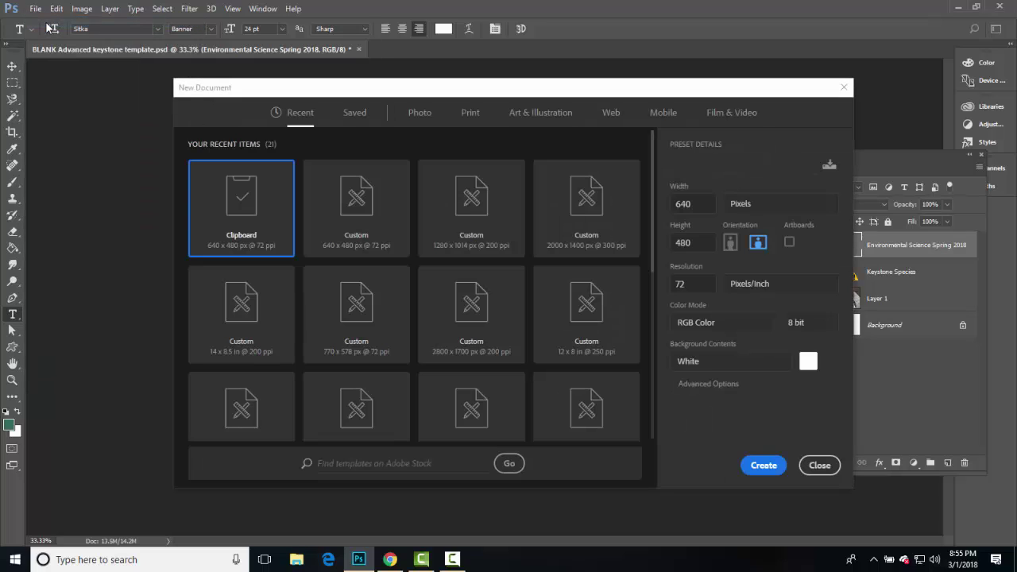
{"action": "left_click", "coordinate": [765, 466]}
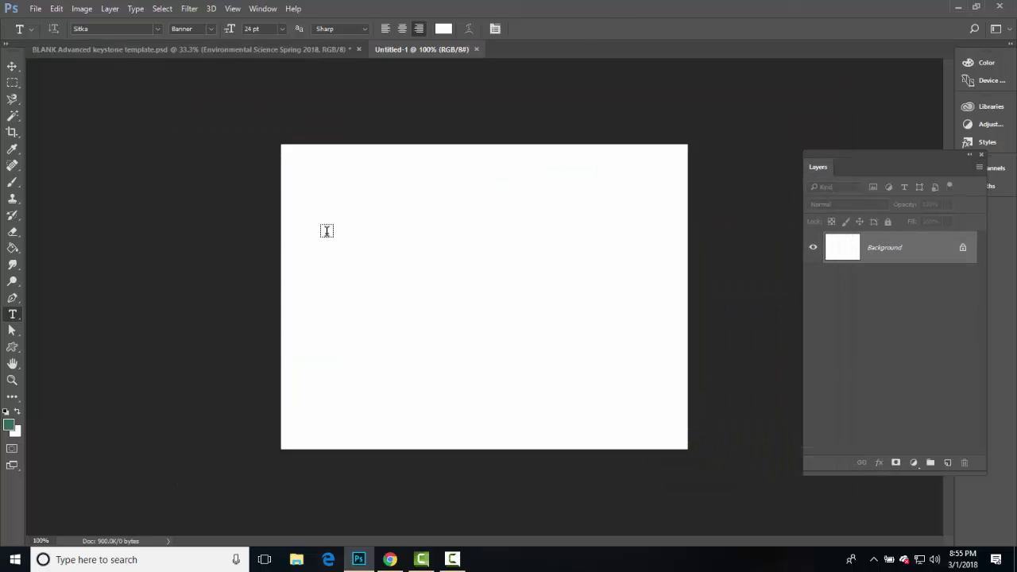
{"action": "key", "text": "ctrl+v"}
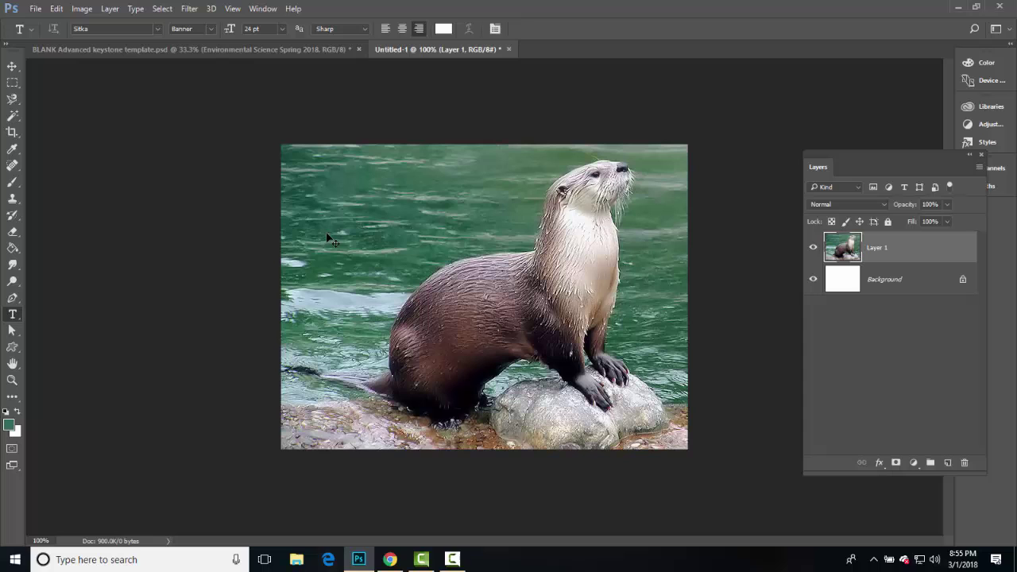
- Flip between the keystone template and the otter document, ending on the otter
{"action": "left_click", "coordinate": [332, 48]}
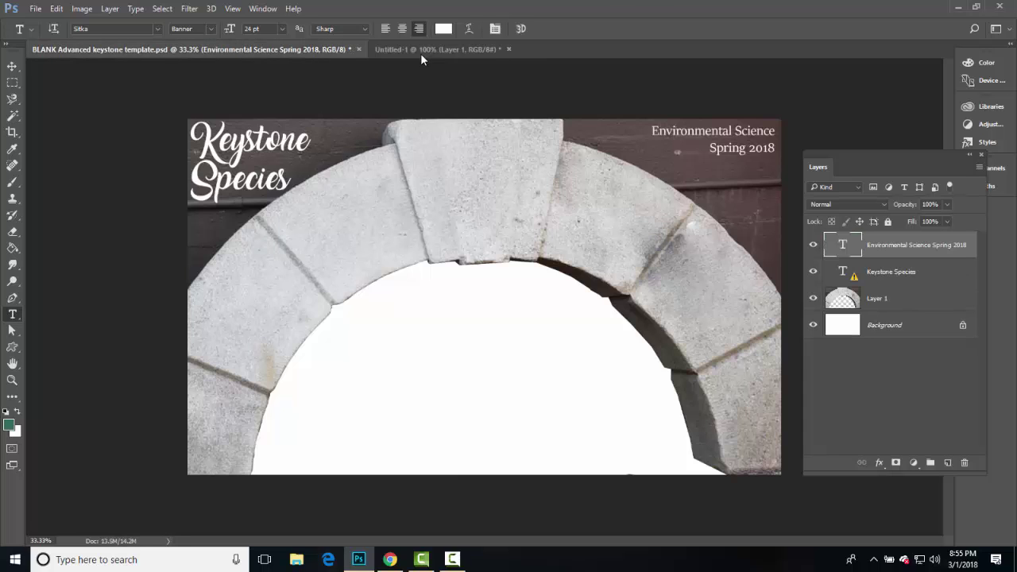
{"action": "left_click", "coordinate": [422, 51]}
{"action": "left_click", "coordinate": [354, 48]}
{"action": "left_click", "coordinate": [375, 49]}
{"action": "left_click", "coordinate": [309, 42]}
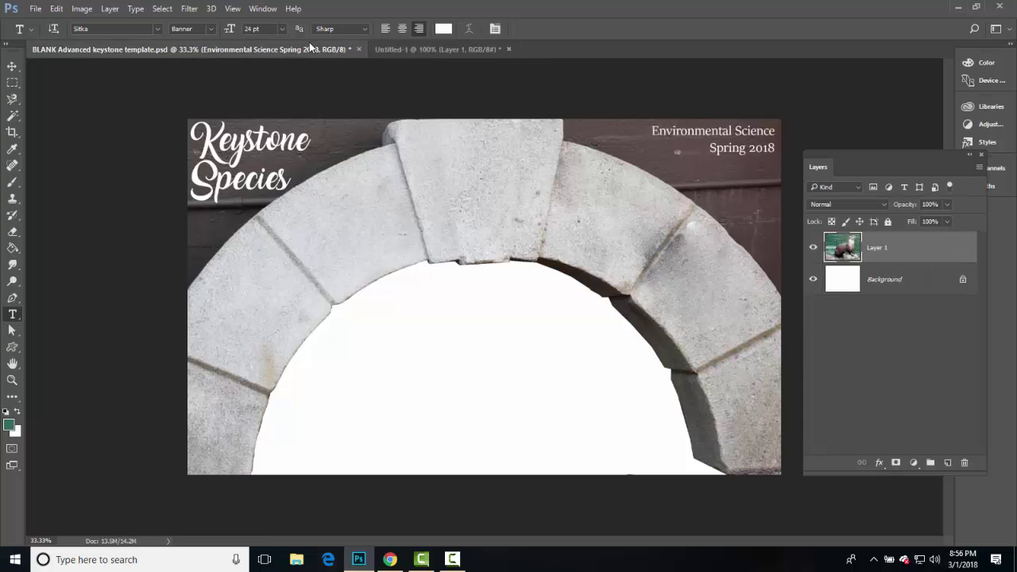
{"action": "left_click", "coordinate": [387, 50]}
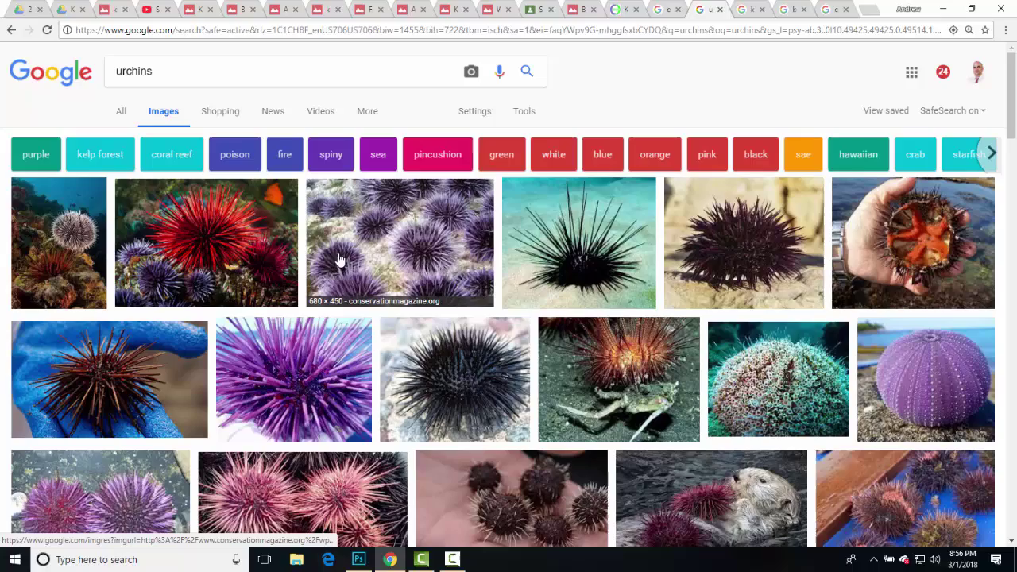
- Copy the red sea urchin photo into a new 1800×1195 document, then return to the browser
{"action": "left_click", "coordinate": [232, 262]}
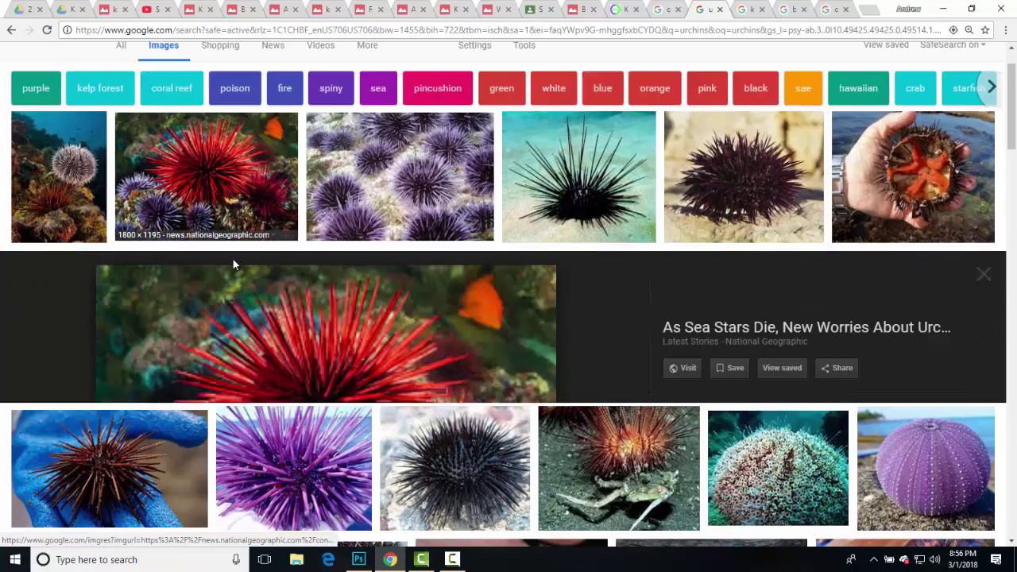
{"action": "right_click", "coordinate": [348, 310]}
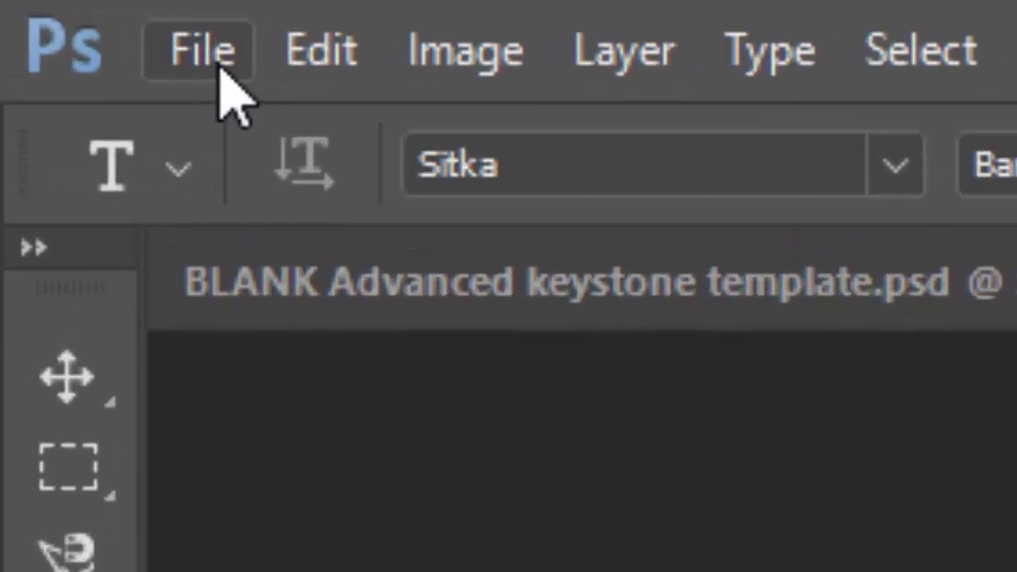
{"action": "left_click", "coordinate": [35, 11]}
{"action": "left_click", "coordinate": [279, 142]}
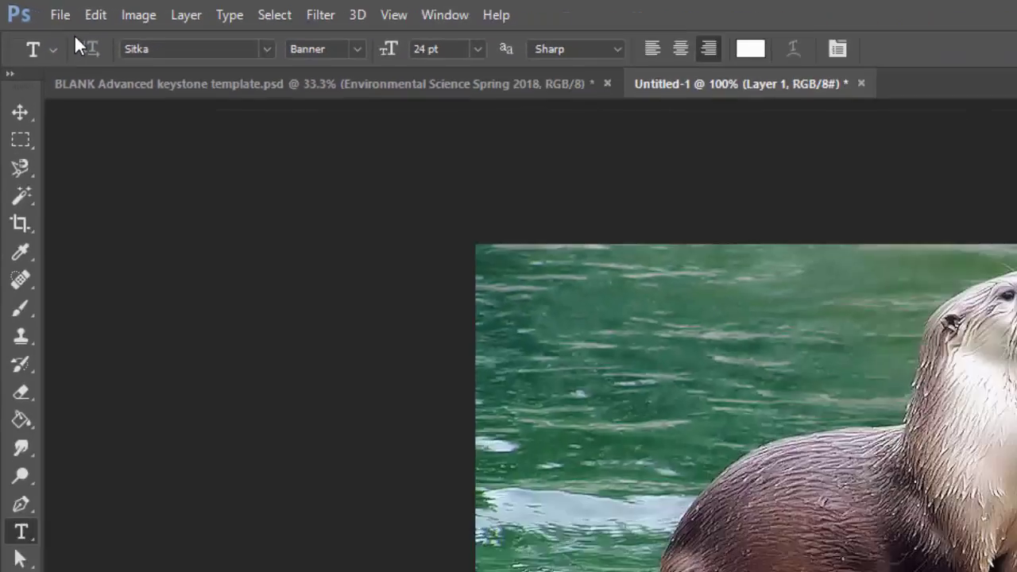
{"action": "key", "text": "ctrl+n"}
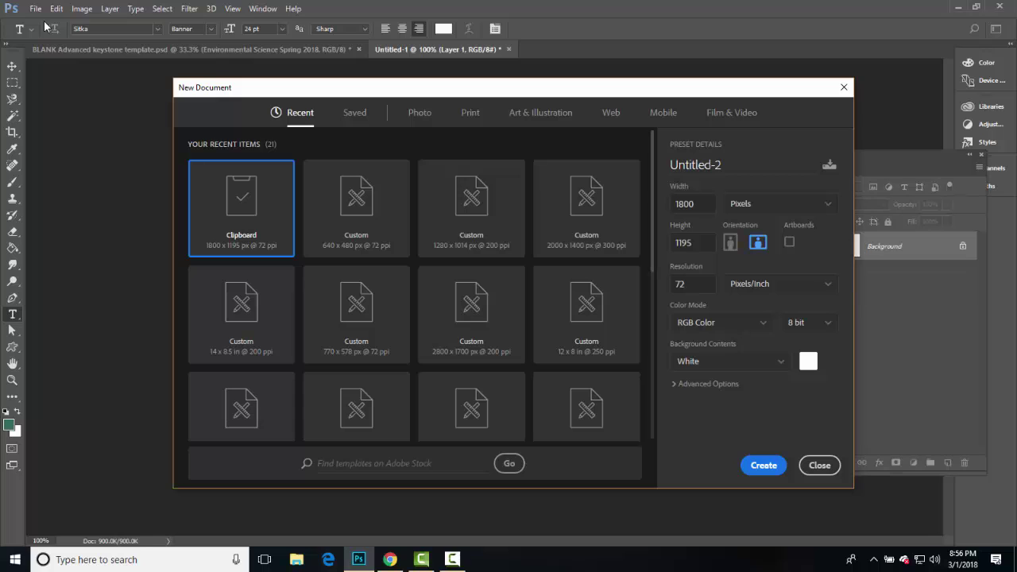
{"action": "key", "text": "Return"}
{"action": "key", "text": "ctrl+v"}
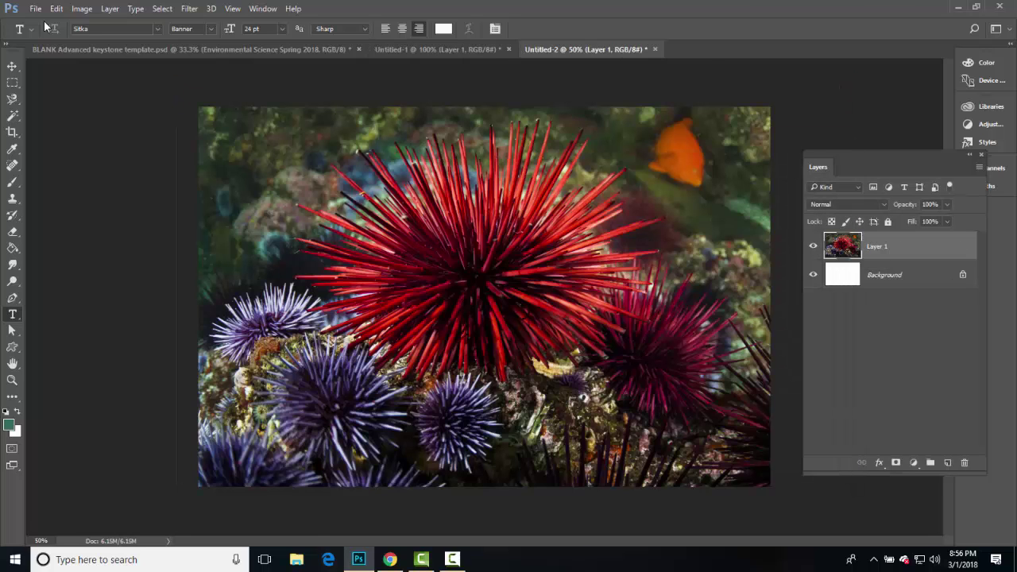
{"action": "left_click", "coordinate": [389, 559]}
- Copy the underwater kelp photo from the kelp image results
{"action": "left_click", "coordinate": [748, 11]}
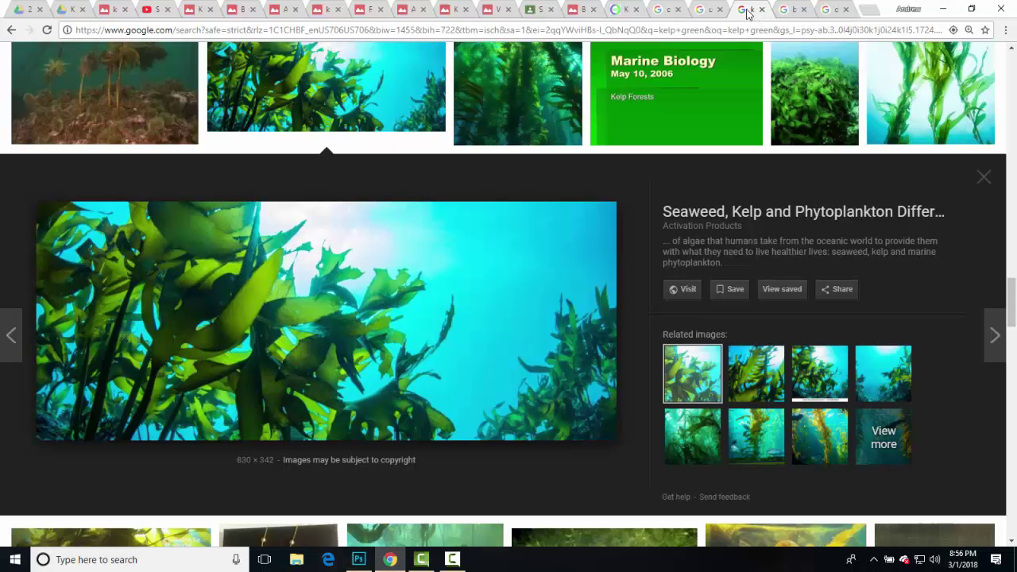
{"action": "right_click", "coordinate": [343, 318]}
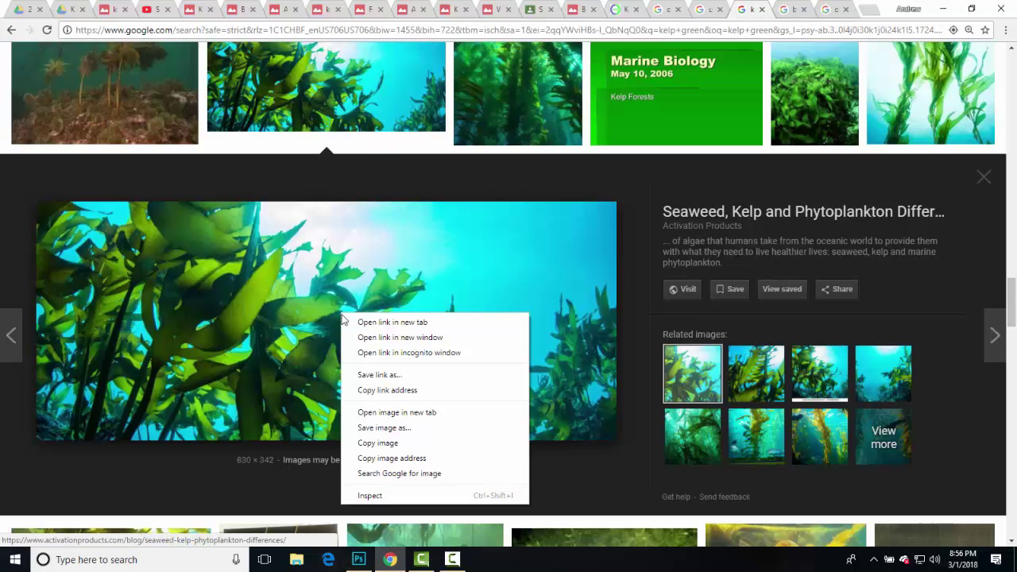
{"action": "left_click", "coordinate": [410, 442]}
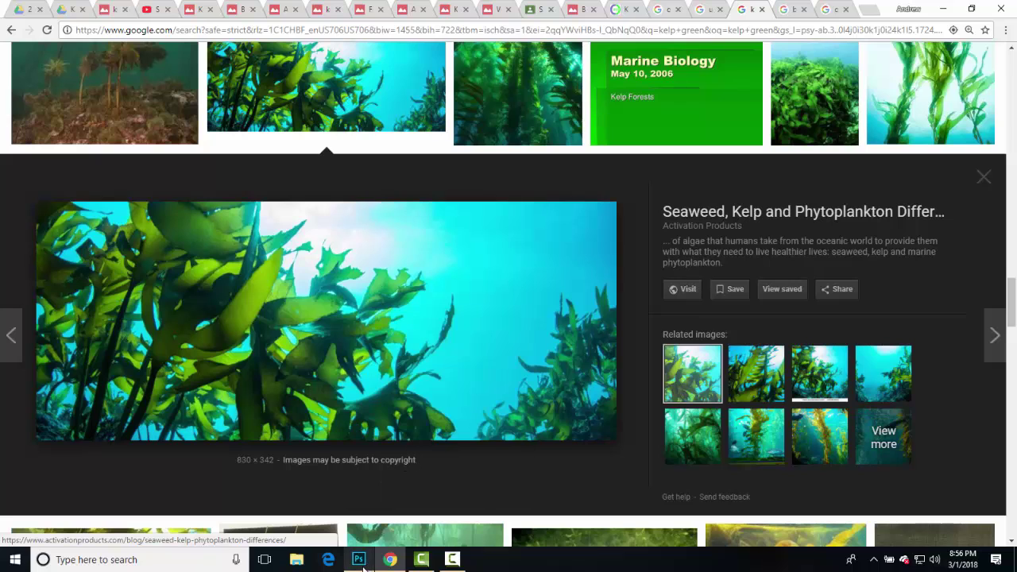
- Paste the kelp photo into a new 830×342 document as Layer 1
{"action": "left_click", "coordinate": [359, 559]}
{"action": "left_click", "coordinate": [35, 8]}
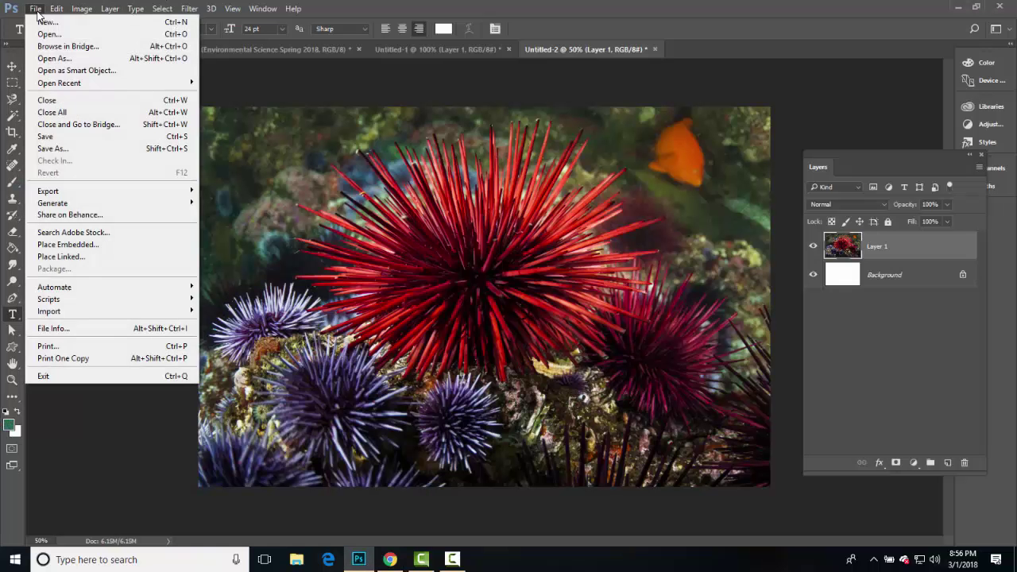
{"action": "left_click", "coordinate": [39, 21]}
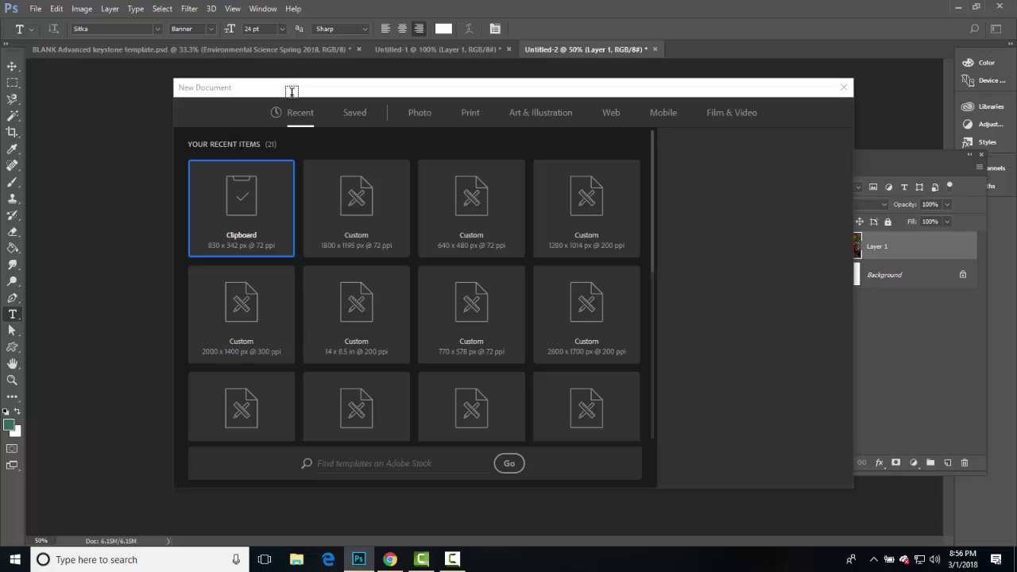
{"action": "key", "text": "Return"}
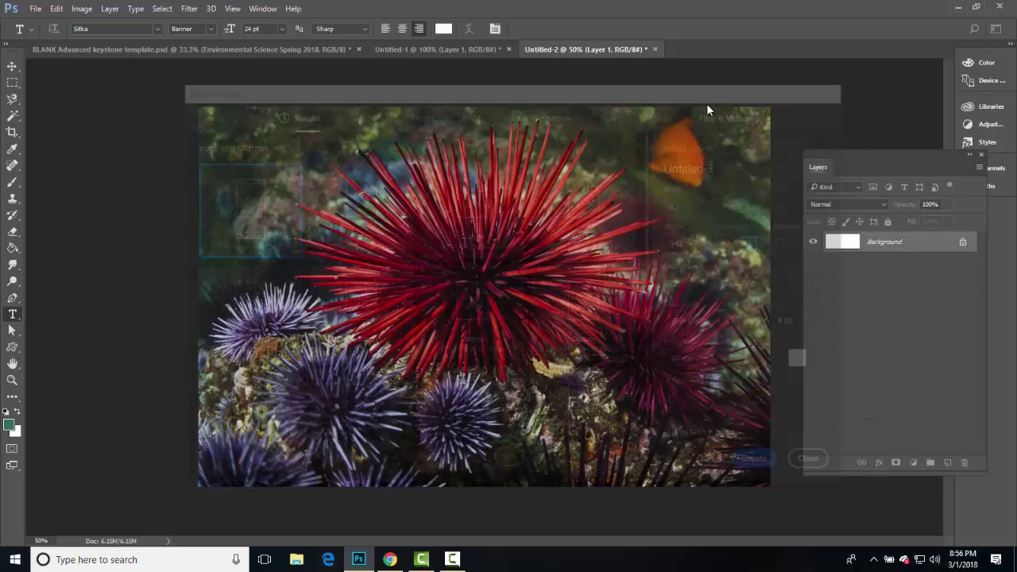
{"action": "key", "text": "ctrl+v"}
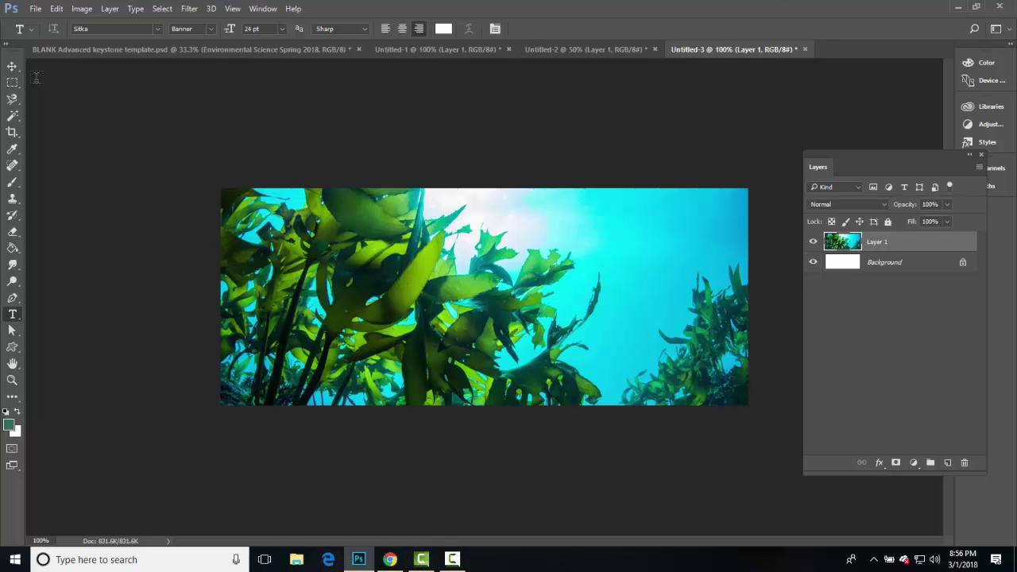
- In the otter document, pick the Magnetic Lasso and begin tracing from the otter's head
{"action": "left_click", "coordinate": [437, 49]}
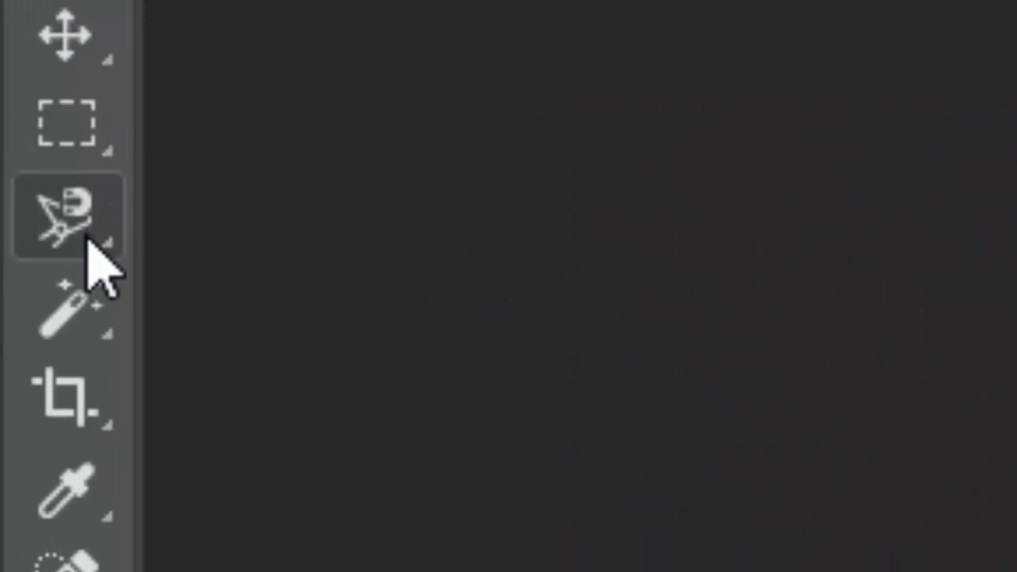
{"action": "left_click", "coordinate": [87, 284]}
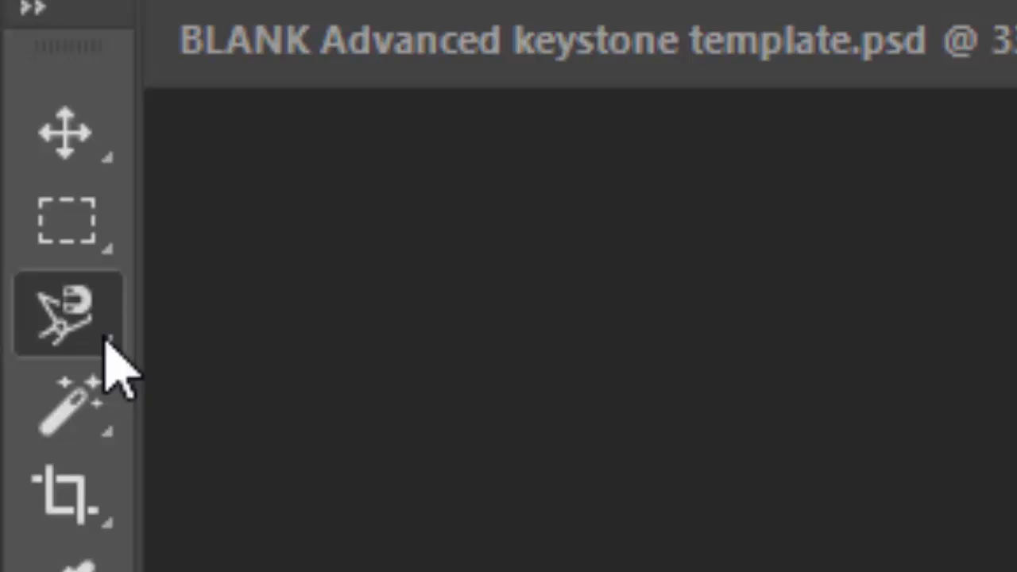
{"action": "right_click", "coordinate": [89, 334]}
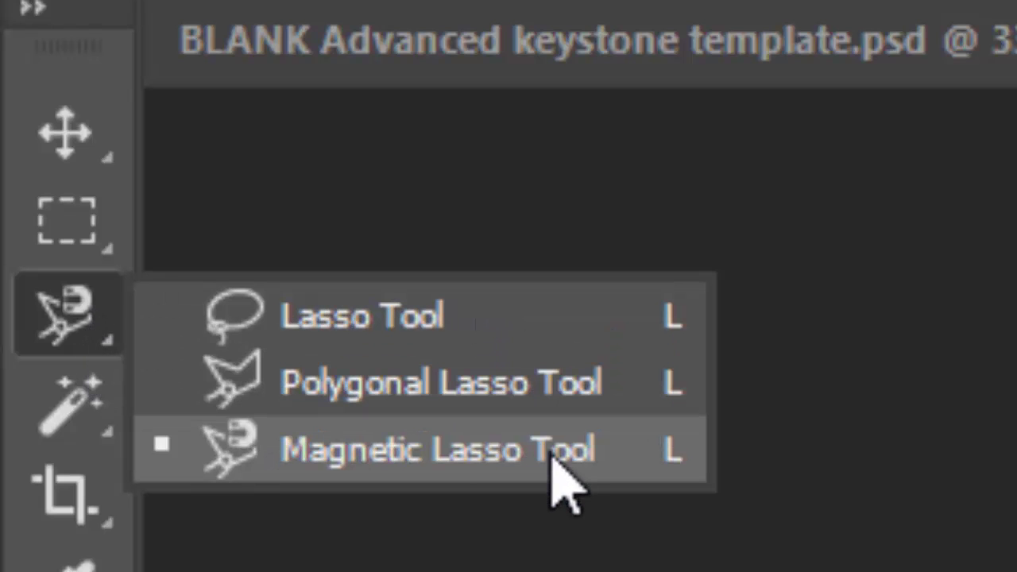
{"action": "left_click", "coordinate": [463, 459]}
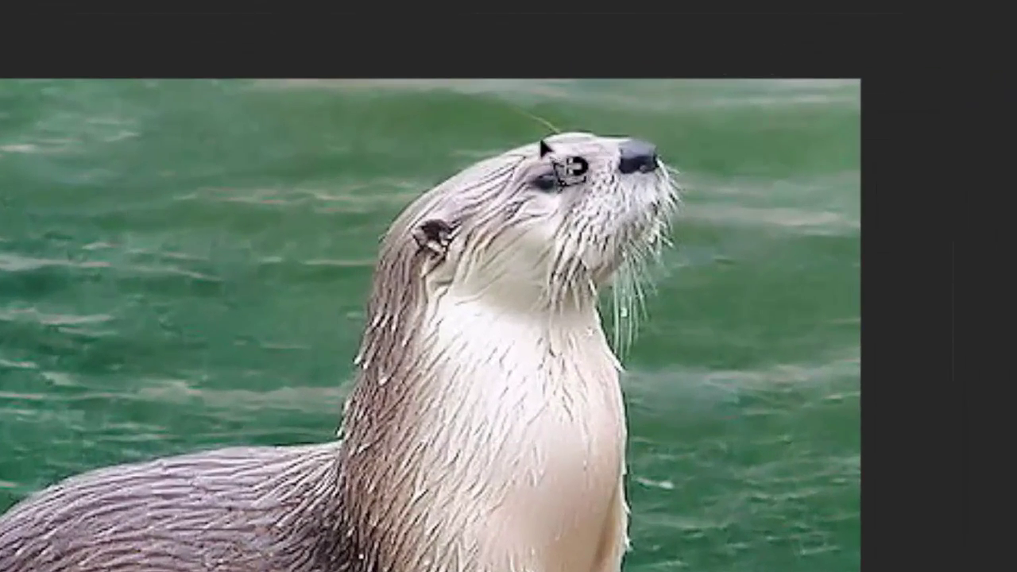
{"action": "left_click", "coordinate": [597, 159]}
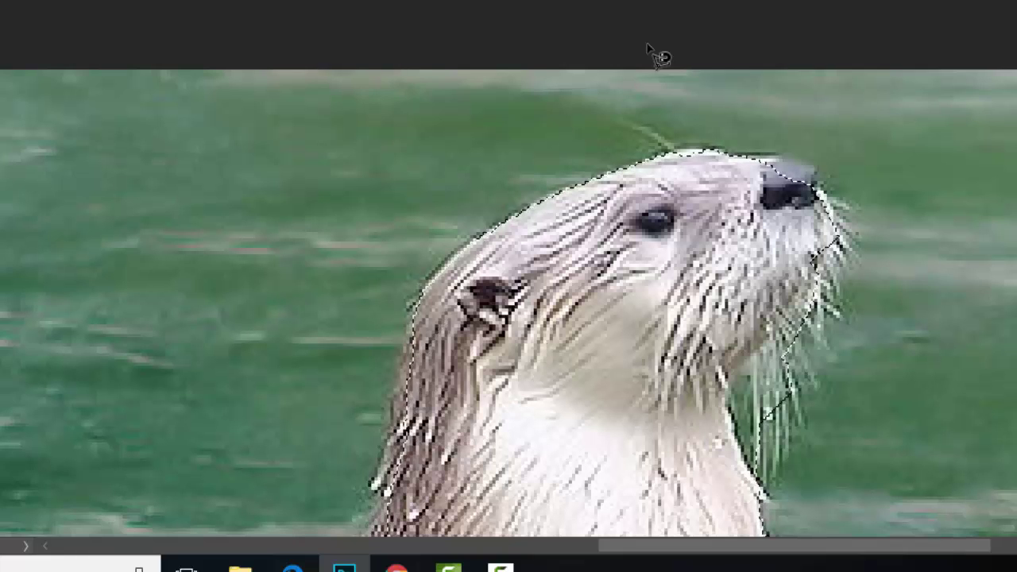
- Paste the otter cut-out onto the arch's keystone as Layer 2, enlarged to about 116%
{"action": "key", "text": "ctrl+minus"}
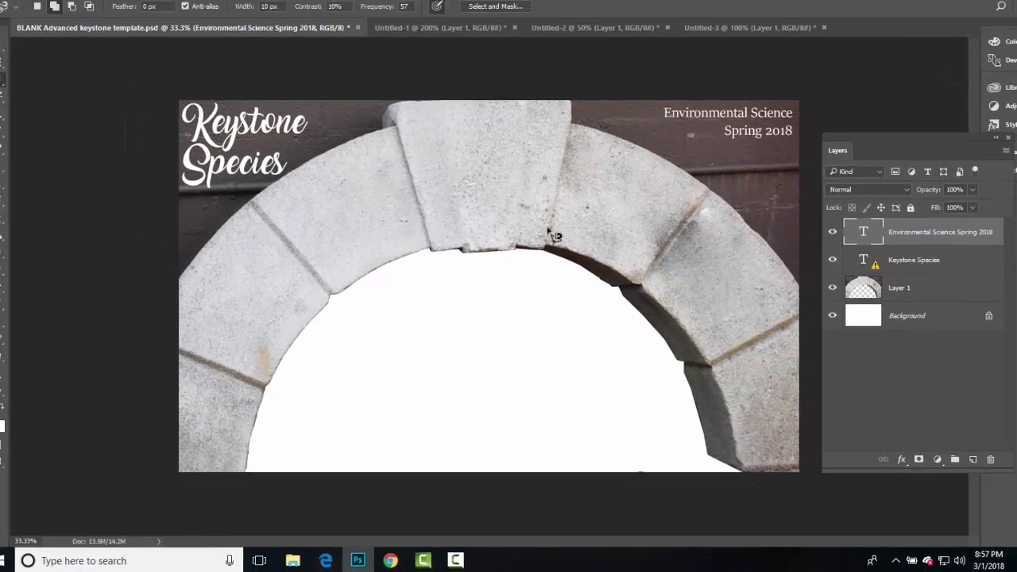
{"action": "key", "text": "ctrl+v"}
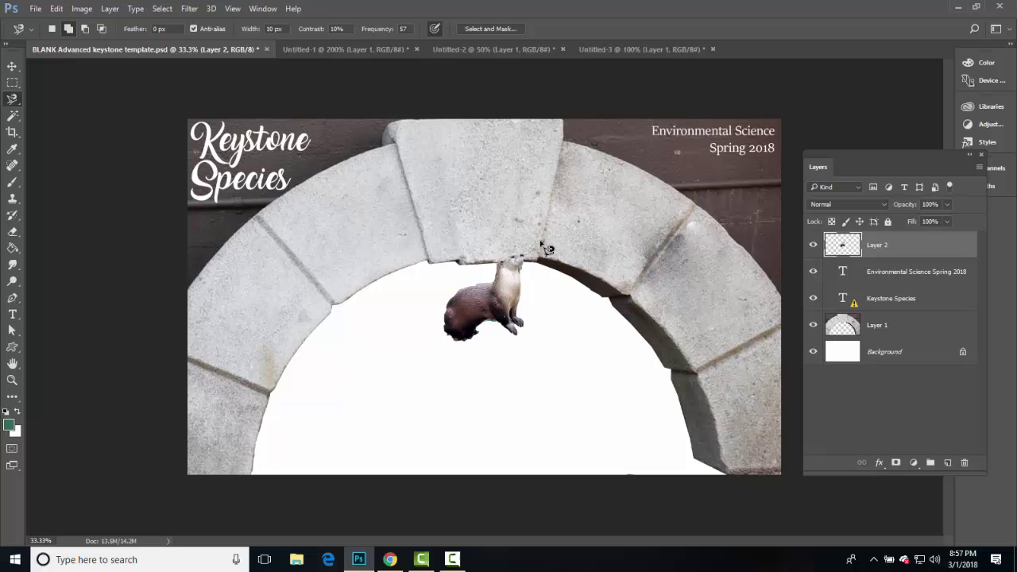
{"action": "mouse_move", "coordinate": [547, 249]}
{"action": "left_mouse_down"}
{"action": "mouse_move", "coordinate": [555, 206]}
{"action": "mouse_move", "coordinate": [537, 167]}
{"action": "mouse_move", "coordinate": [549, 144]}
{"action": "mouse_move", "coordinate": [546, 248]}
{"action": "left_mouse_up"}
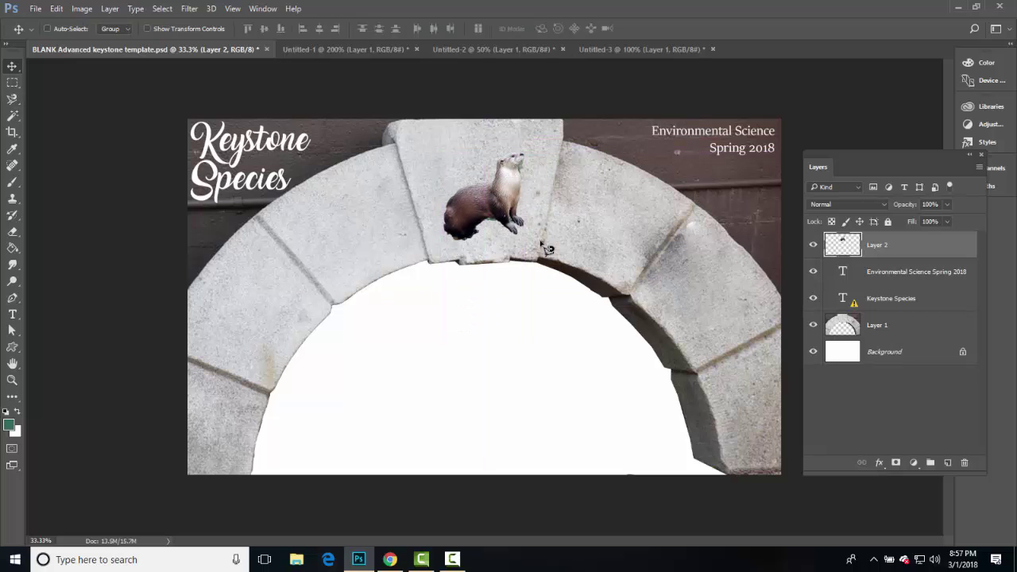
{"action": "key", "text": "ctrl+t"}
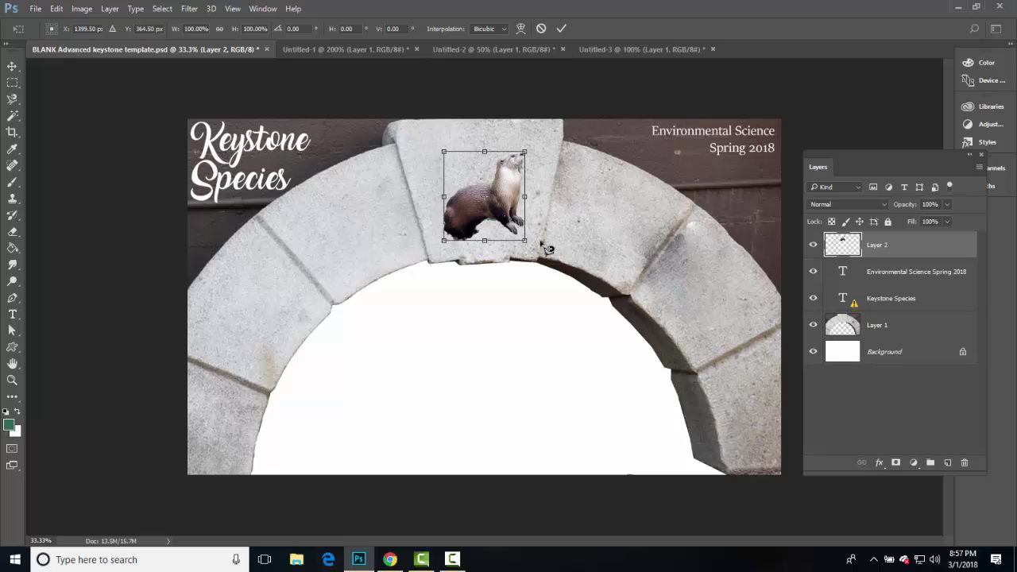
{"action": "left_click_drag", "start_coordinate": [443, 151], "coordinate": [429, 137]}
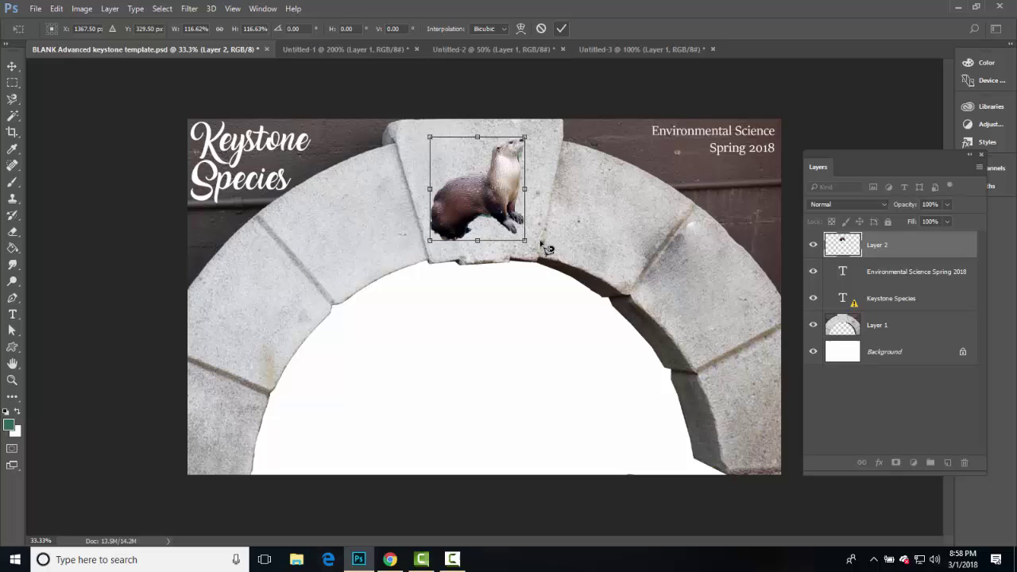
{"action": "key", "text": "Return"}
- Reset colours to black and white and type a 'Sea Otter' label beside the otter
{"action": "key", "text": "d"}
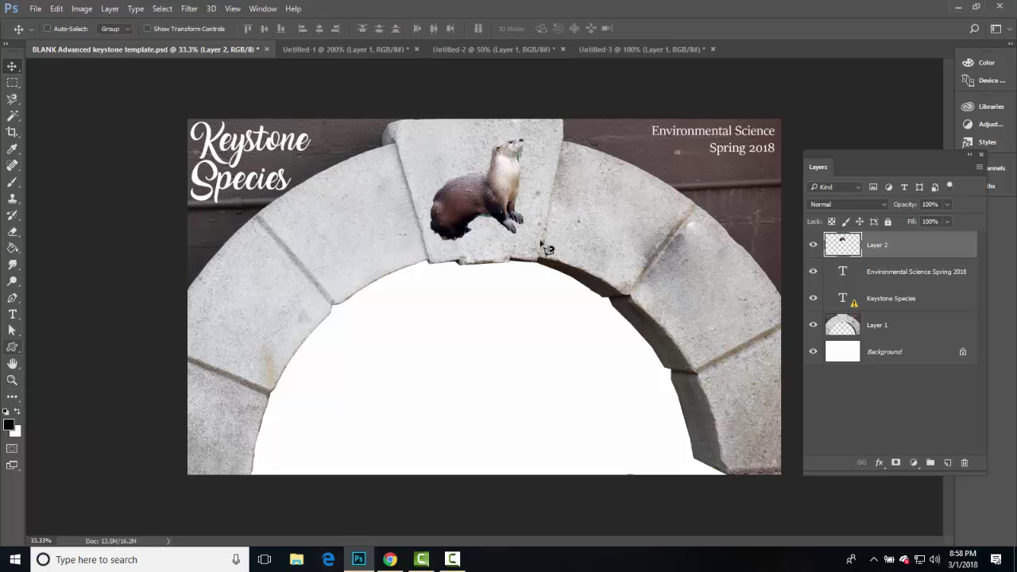
{"action": "key", "text": "t"}
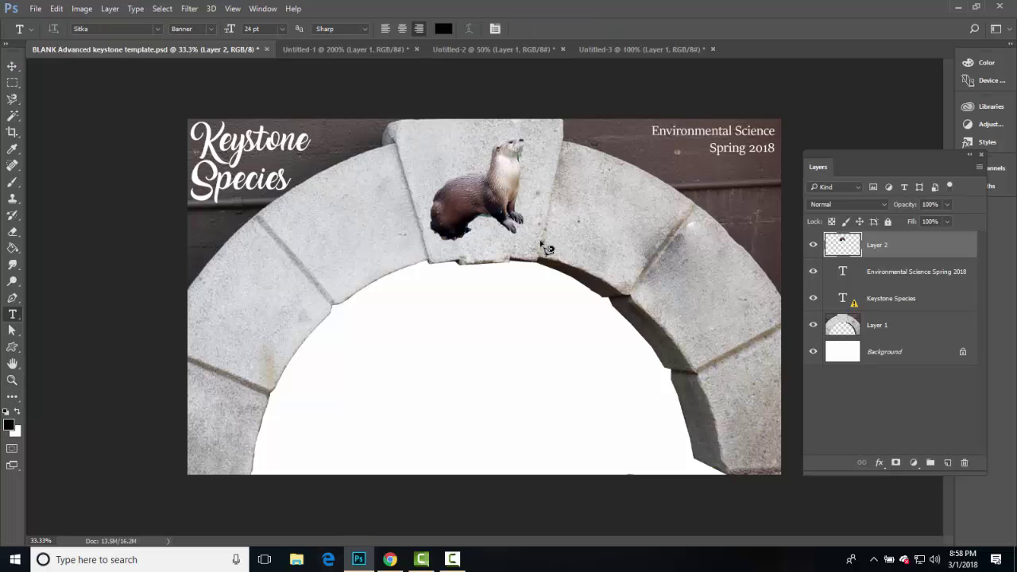
{"action": "left_click", "coordinate": [426, 144]}
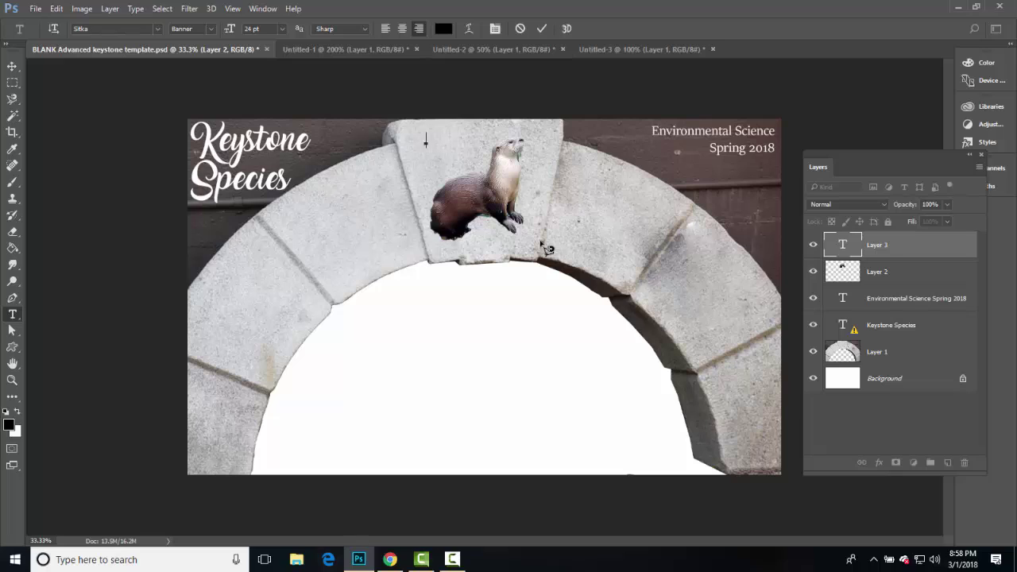
{"action": "type", "text": "Sea Otter."}
- Set the label to Queen of Heaven at 36 pt, commit it, and nudge it right
{"action": "key", "text": "ctrl+a"}
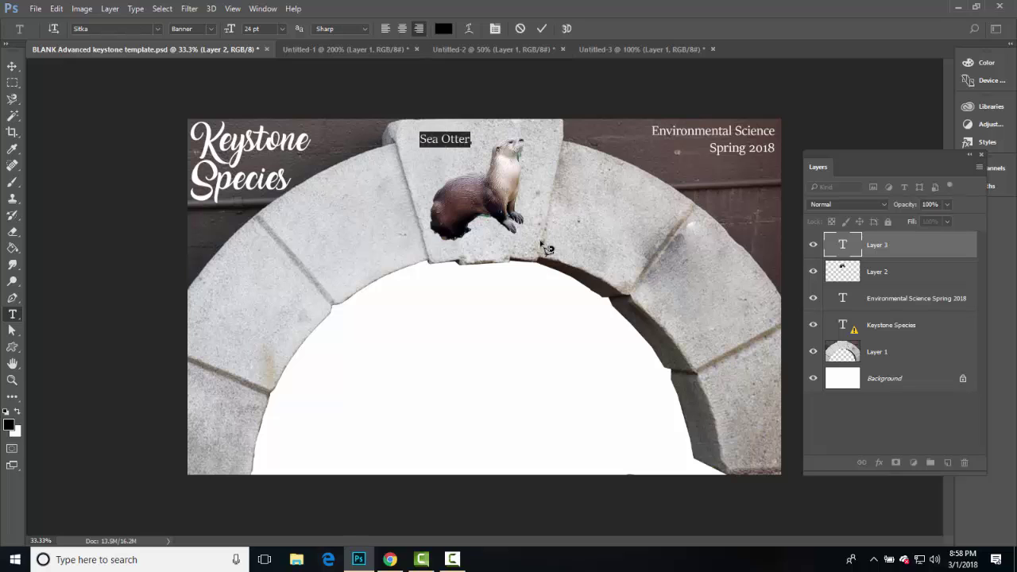
{"action": "key", "text": "alt+Down"}
{"action": "key", "text": "Down"}
{"action": "key", "text": "Down"}
{"action": "key", "text": "Down"}
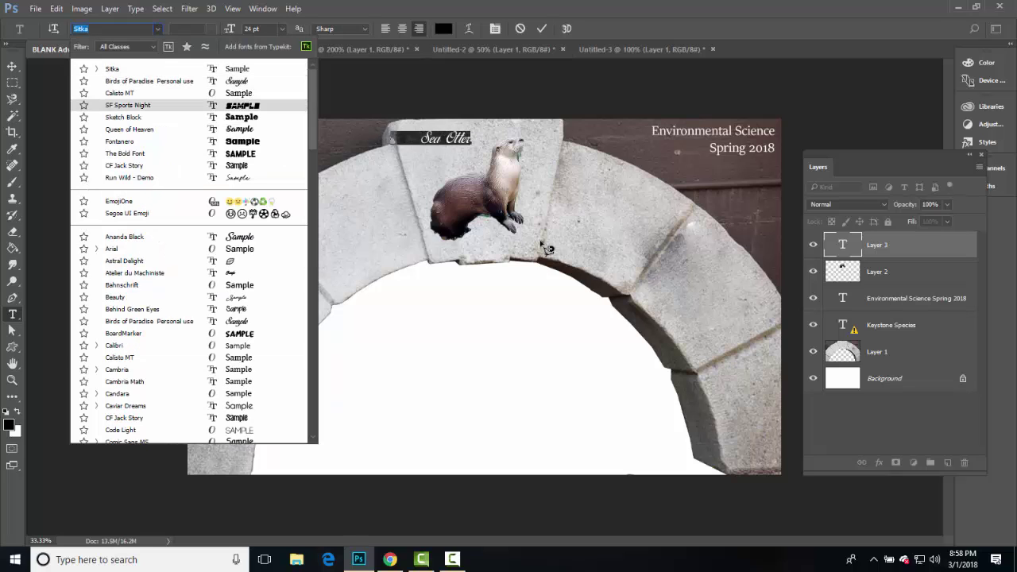
{"action": "key", "text": "Down"}
{"action": "key", "text": "Down"}
{"action": "key", "text": "Return"}
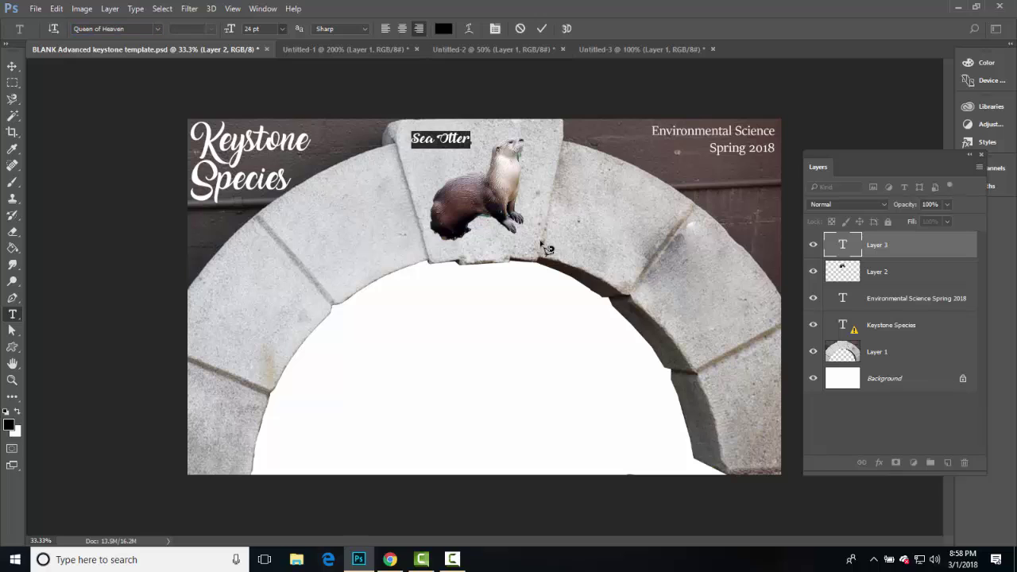
{"action": "key", "text": "Tab"}
{"action": "key", "text": "alt+Down"}
{"action": "key", "text": "Down"}
{"action": "key", "text": "Down"}
{"action": "key", "text": "Down"}
{"action": "key", "text": "Down"}
{"action": "key", "text": "Down"}
{"action": "key", "text": "Down"}
{"action": "key", "text": "Down"}
{"action": "key", "text": "Down"}
{"action": "key", "text": "Return"}
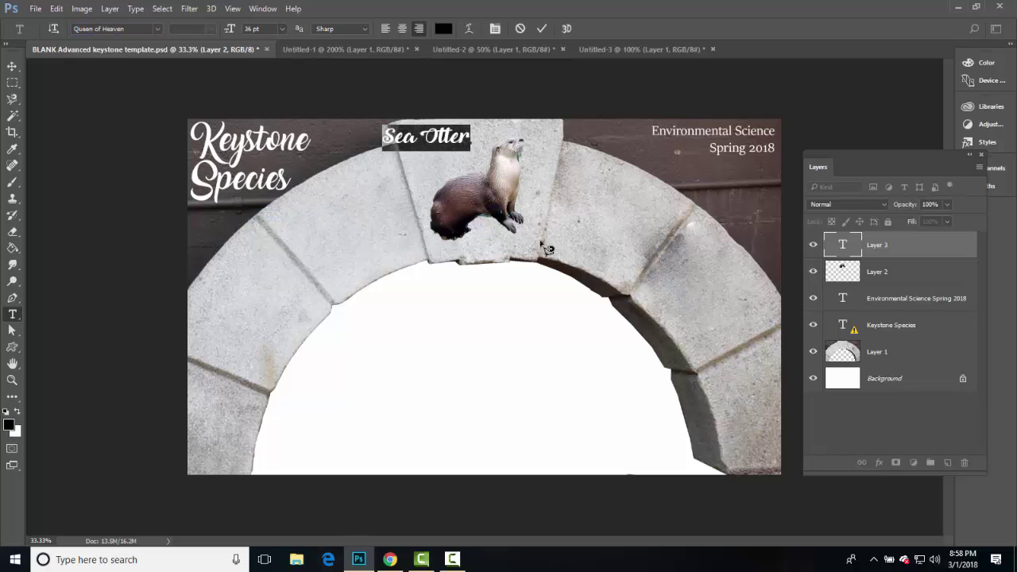
{"action": "key", "text": "ctrl+Return"}
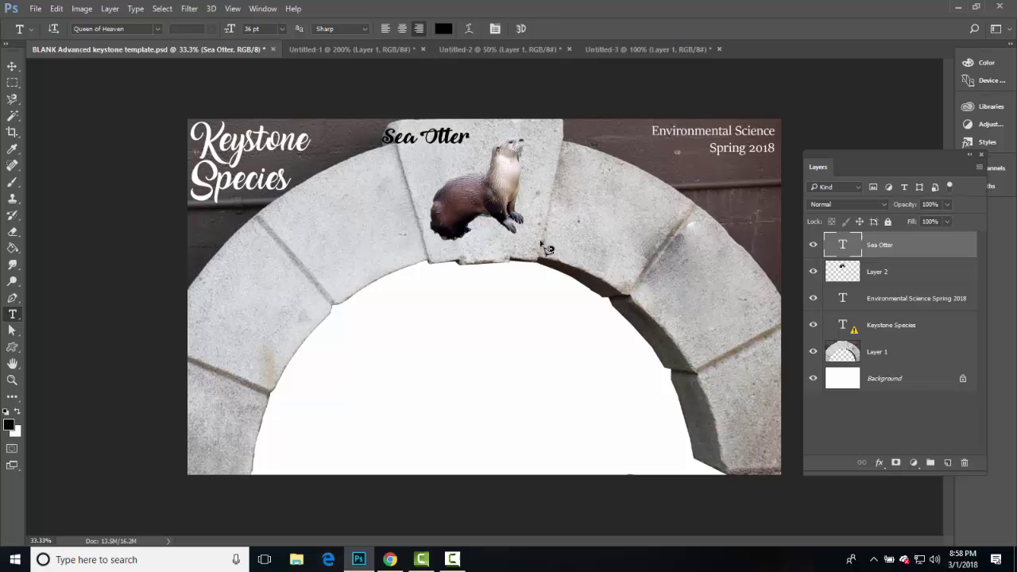
{"action": "key", "text": "v"}
{"action": "left_click_drag", "start_coordinate": [547, 248], "coordinate": [567, 254]}
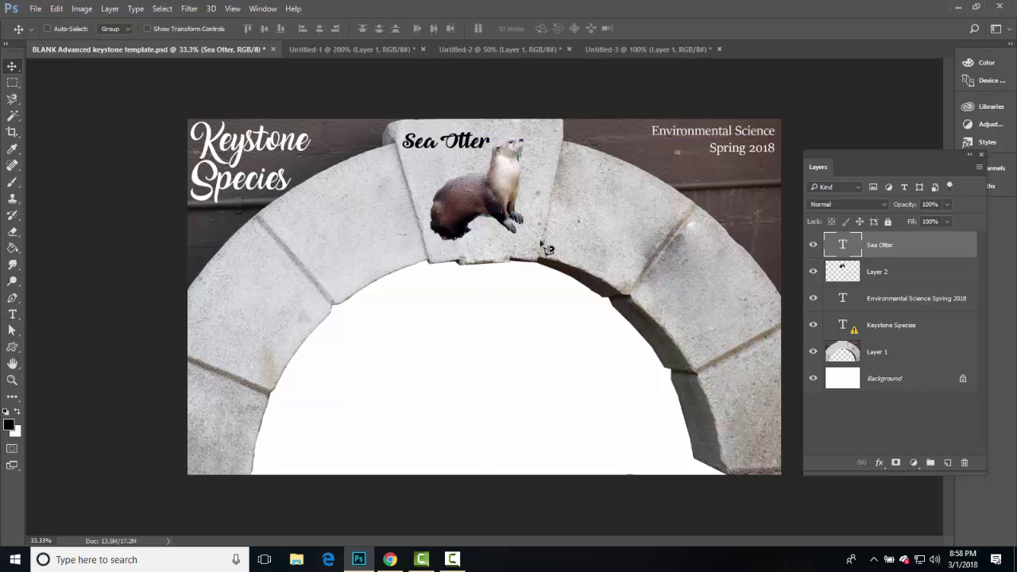
{"action": "key", "text": "alt+Tab"}
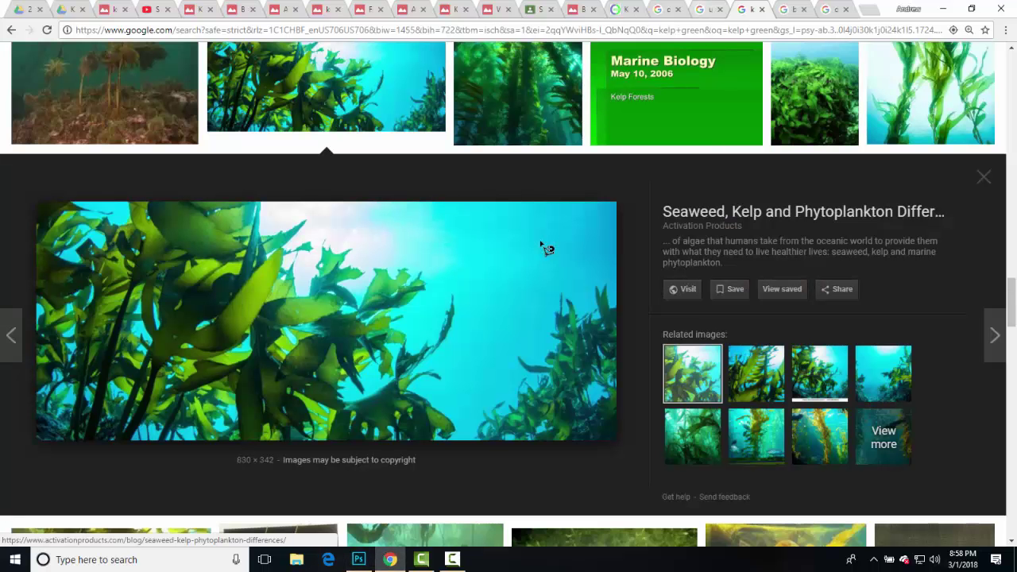
{"action": "key", "text": "ctrl+Tab"}
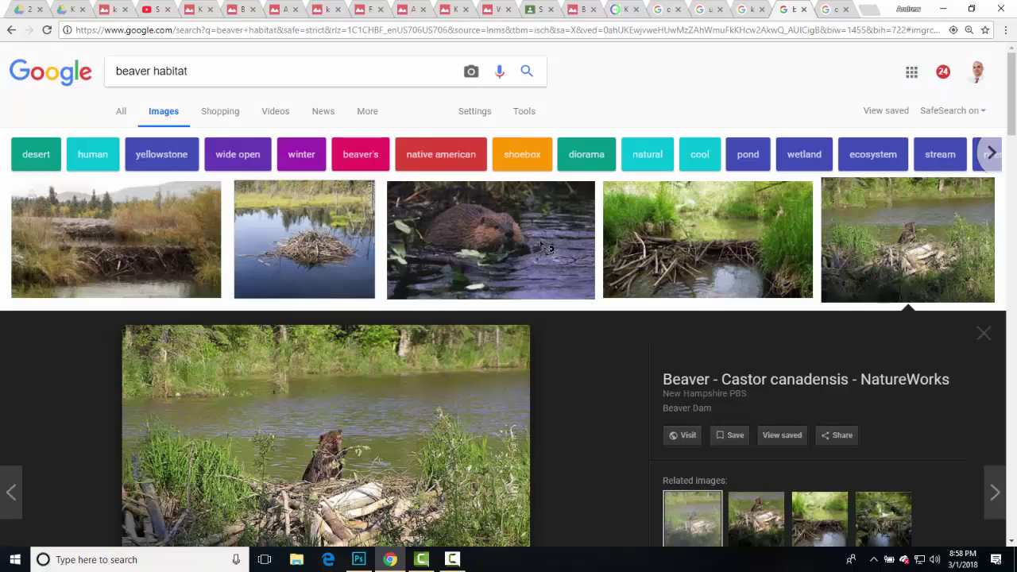
{"action": "key", "text": "ctrl+shift+Tab"}
{"action": "key", "text": "ctrl+shift+Tab"}
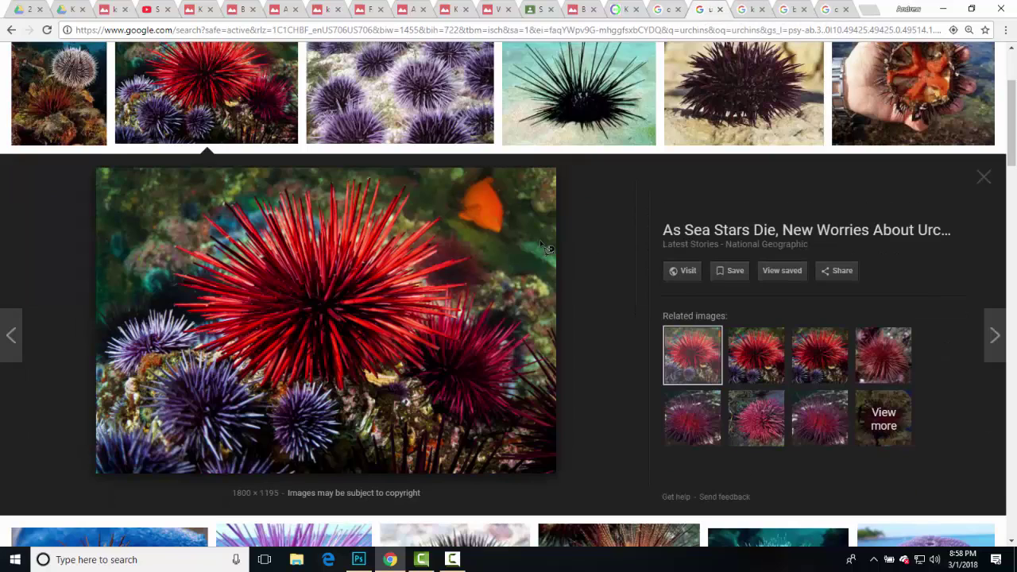
{"action": "key", "text": "alt+Tab"}
- In Untitled-2, zoom in and Magnetic Lasso around the large red urchin's edges
{"action": "key", "text": "ctrl+Tab"}
{"action": "key", "text": "ctrl+Tab"}
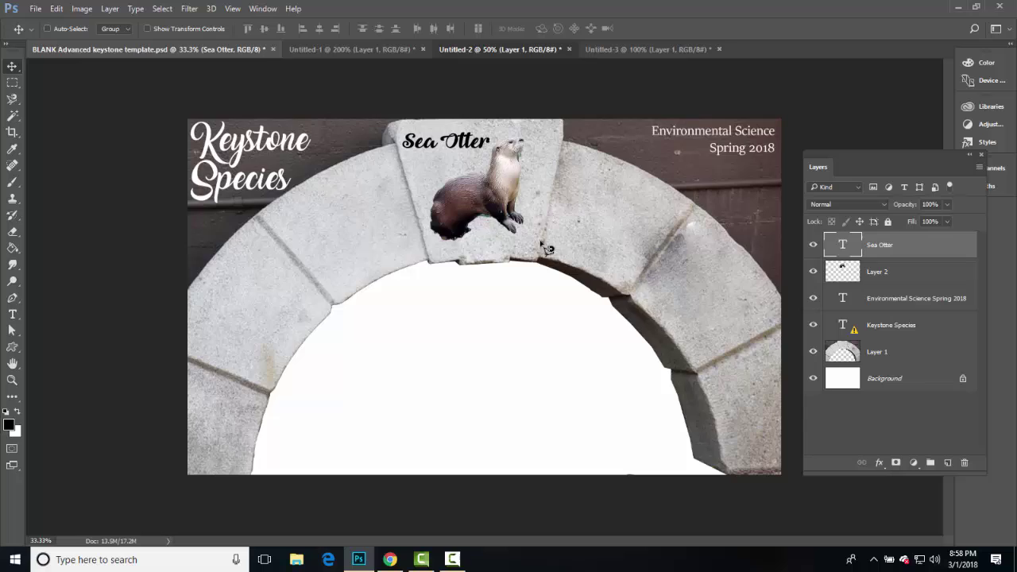
{"action": "key", "text": "ctrl+plus"}
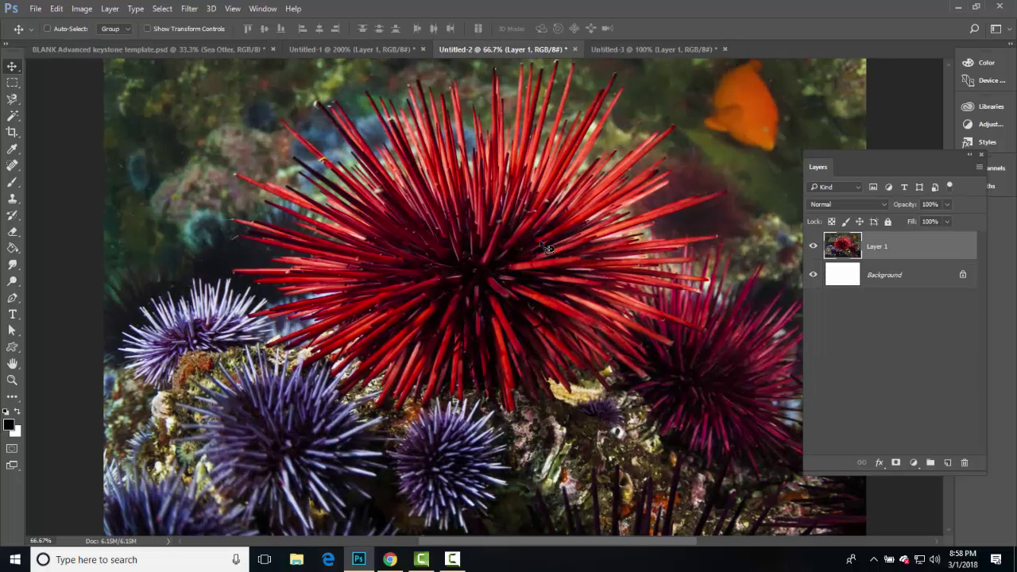
{"action": "key", "text": "l"}
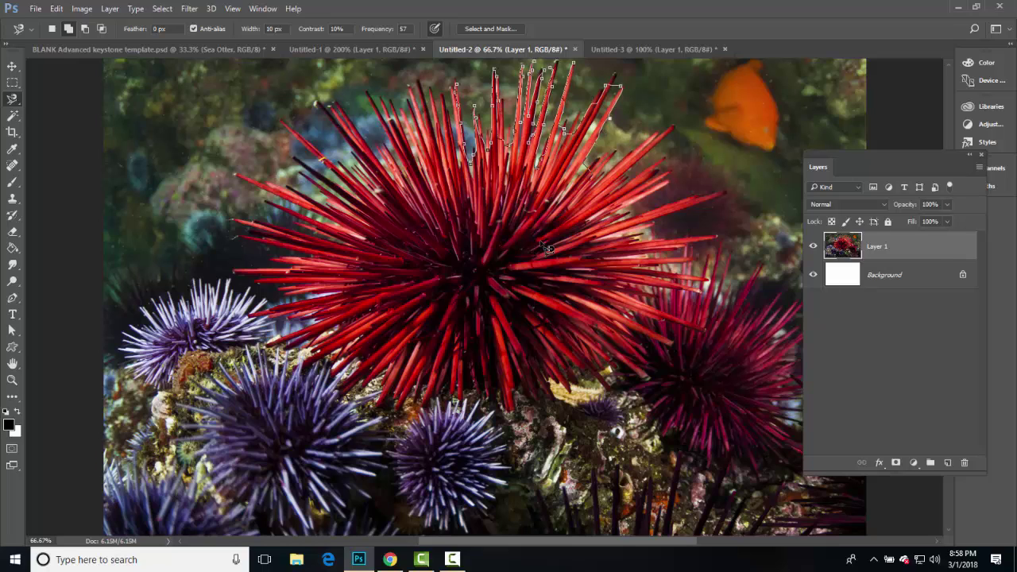
{"action": "mouse_move", "coordinate": [703, 213]}
{"action": "left_mouse_down"}
{"action": "mouse_move", "coordinate": [637, 326]}
{"action": "mouse_move", "coordinate": [521, 406]}
{"action": "mouse_move", "coordinate": [435, 402]}
{"action": "mouse_move", "coordinate": [369, 382]}
{"action": "mouse_move", "coordinate": [277, 325]}
{"action": "mouse_move", "coordinate": [255, 278]}
{"action": "mouse_move", "coordinate": [253, 191]}
{"action": "left_mouse_up"}
{"action": "left_click_drag", "start_coordinate": [315, 102], "coordinate": [409, 78]}
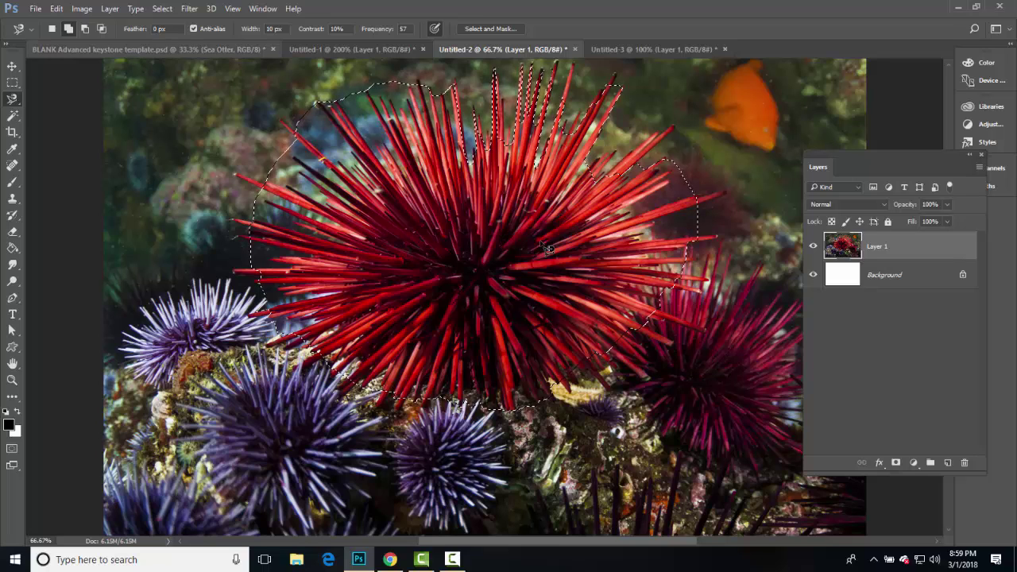
- Paste the urchin into the poster as Layer 3, shrunk to about 52%, beside the keystone
{"action": "key", "text": "ctrl+Tab"}
{"action": "key", "text": "ctrl+Tab"}
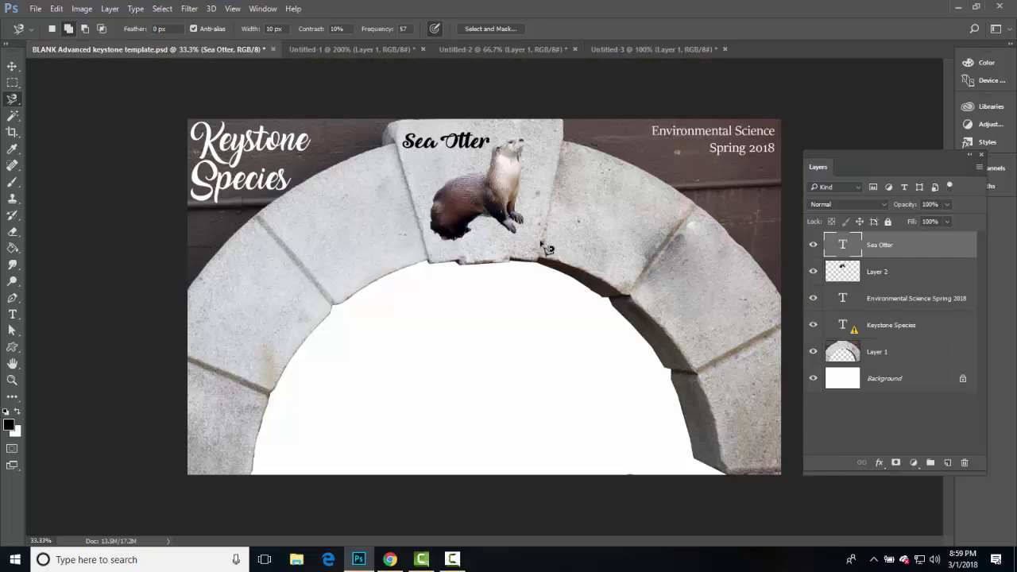
{"action": "key", "text": "ctrl+v"}
{"action": "key", "text": "v"}
{"action": "left_click_drag", "start_coordinate": [463, 289], "coordinate": [576, 201]}
{"action": "key", "text": "ctrl+t"}
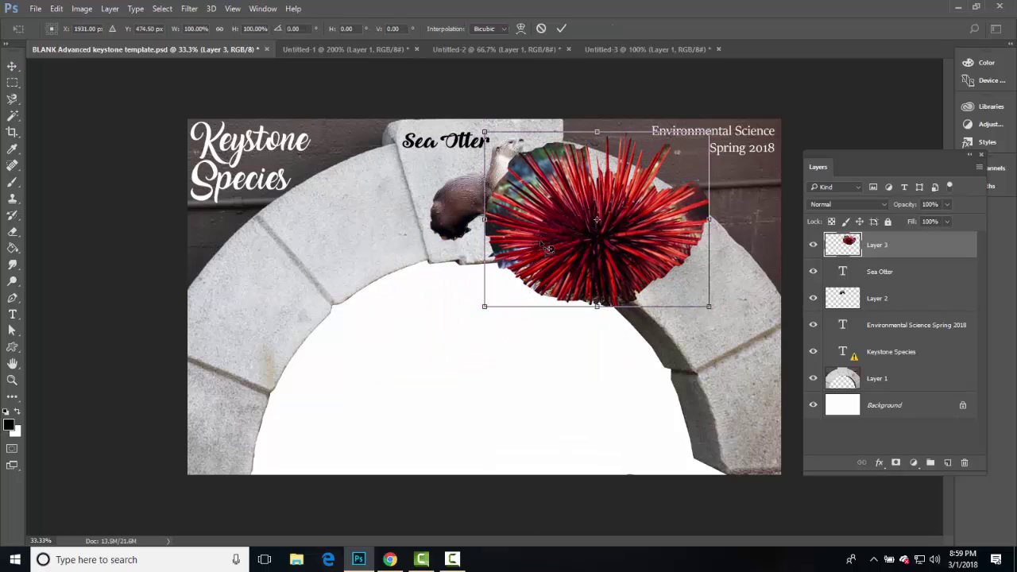
{"action": "left_click_drag", "start_coordinate": [484, 132], "coordinate": [583, 210]}
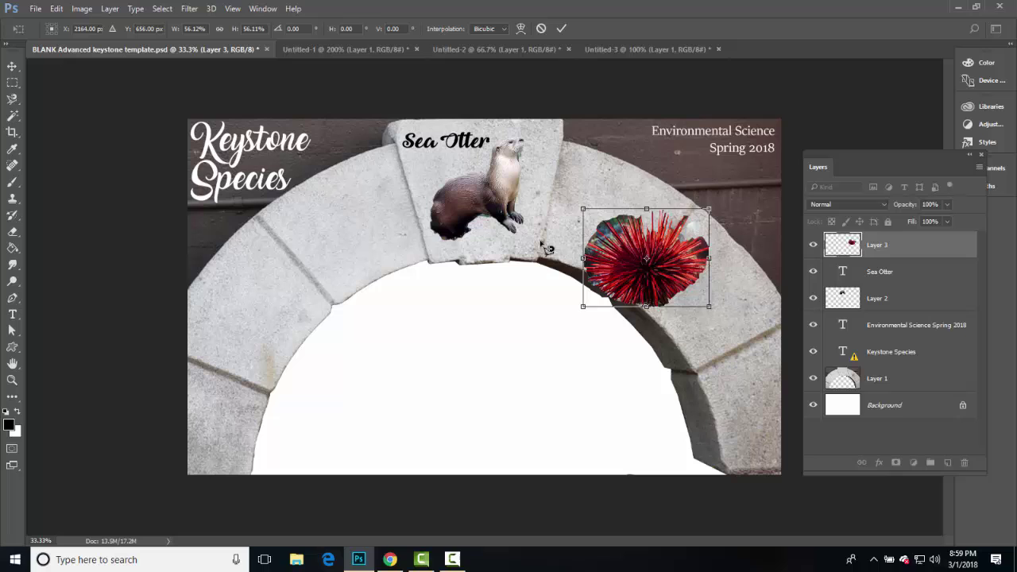
{"action": "left_click_drag", "start_coordinate": [644, 254], "coordinate": [607, 211]}
{"action": "left_click_drag", "start_coordinate": [545, 163], "coordinate": [553, 168]}
{"action": "key", "text": "Return"}
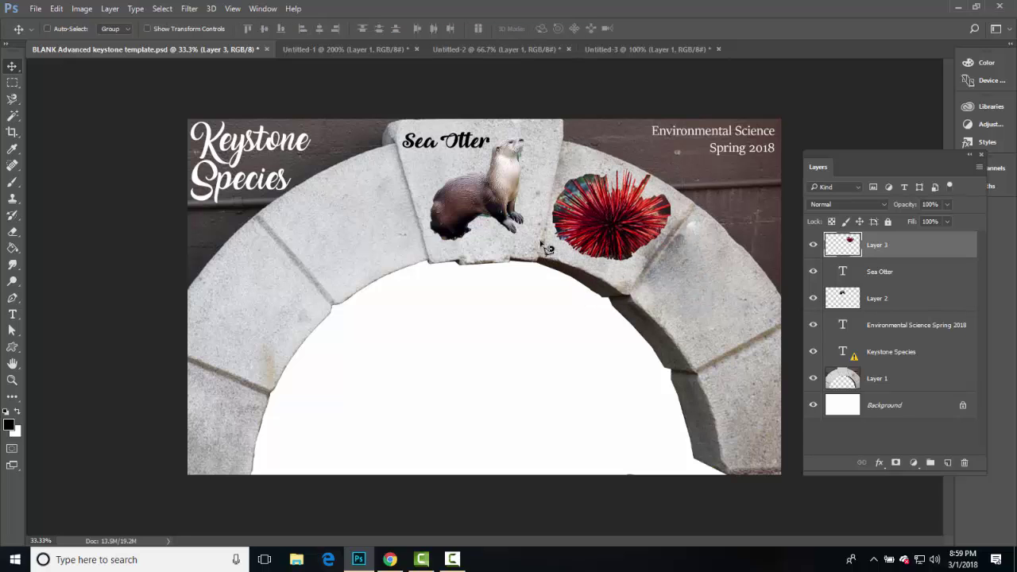
{"action": "left_click_drag", "start_coordinate": [611, 208], "coordinate": [612, 217]}
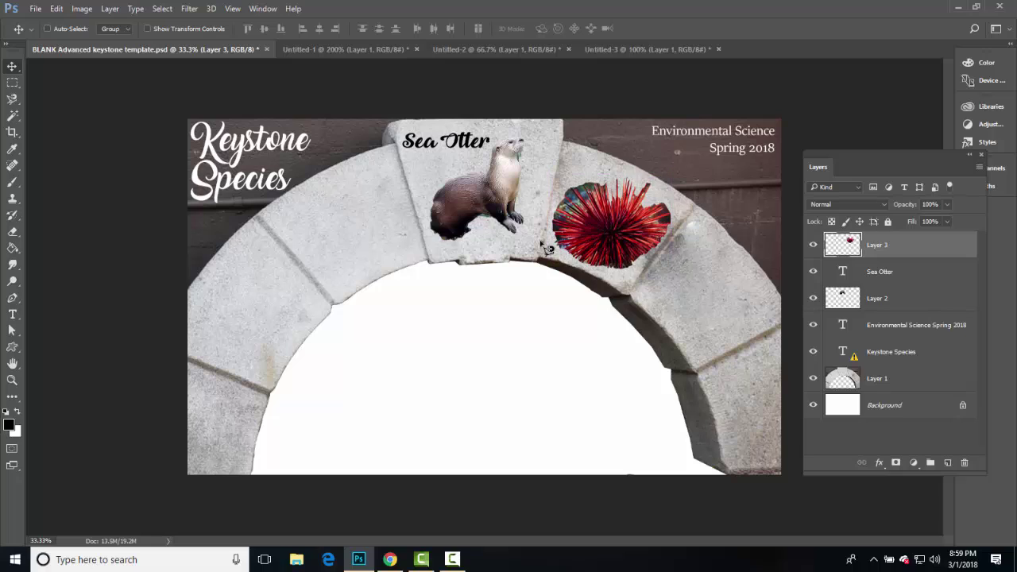
- Add a 'Sea Urchin' text label and move it above the urchin
{"action": "key", "text": "t"}
{"action": "left_click", "coordinate": [580, 167]}
{"action": "type", "text": "Sea Urchin"}
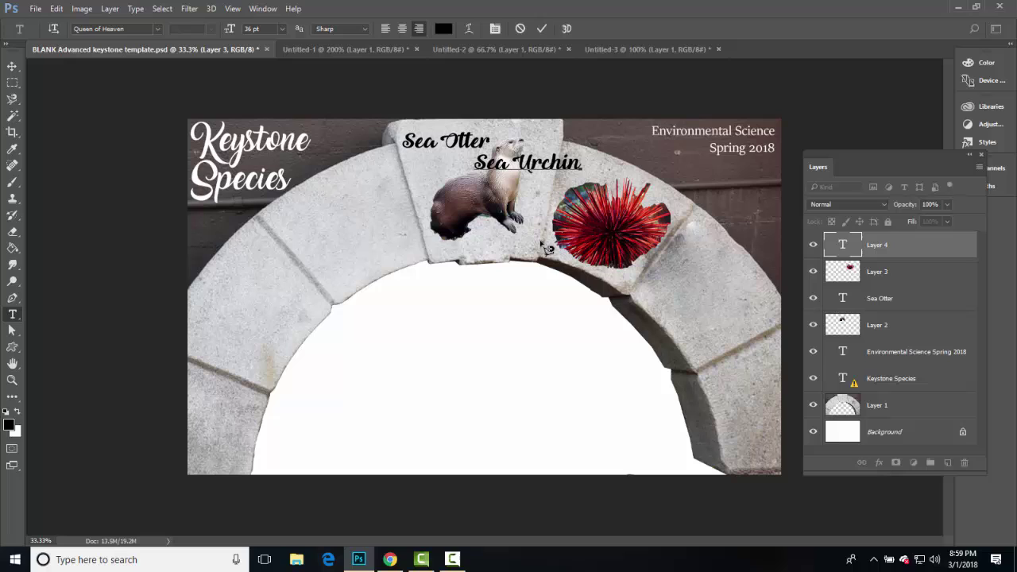
{"action": "key", "text": "ctrl+Return"}
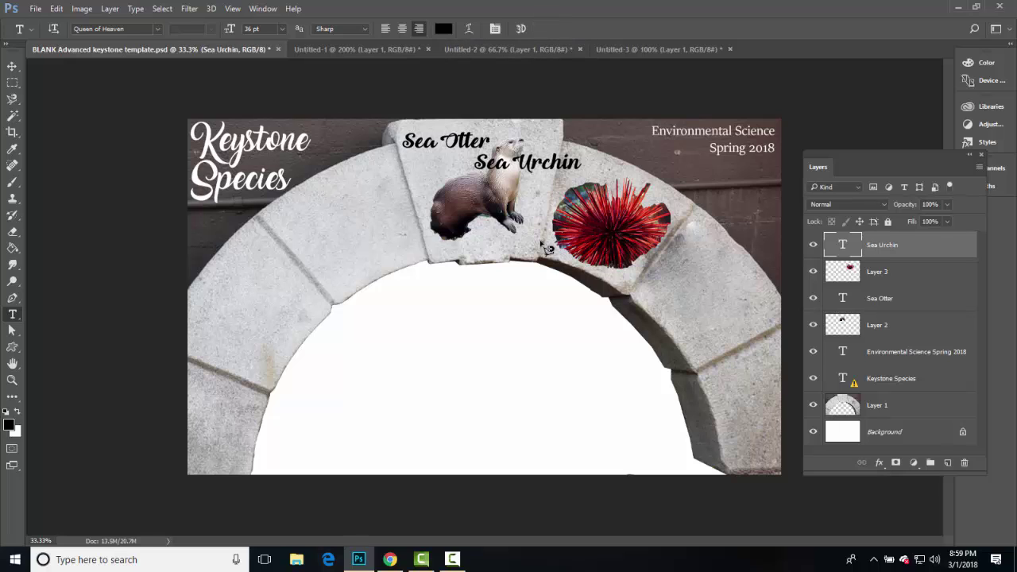
{"action": "key", "text": "v"}
{"action": "mouse_move", "coordinate": [548, 248]}
{"action": "left_mouse_down"}
{"action": "mouse_move", "coordinate": [632, 258]}
{"action": "mouse_move", "coordinate": [548, 248]}
{"action": "left_mouse_up"}
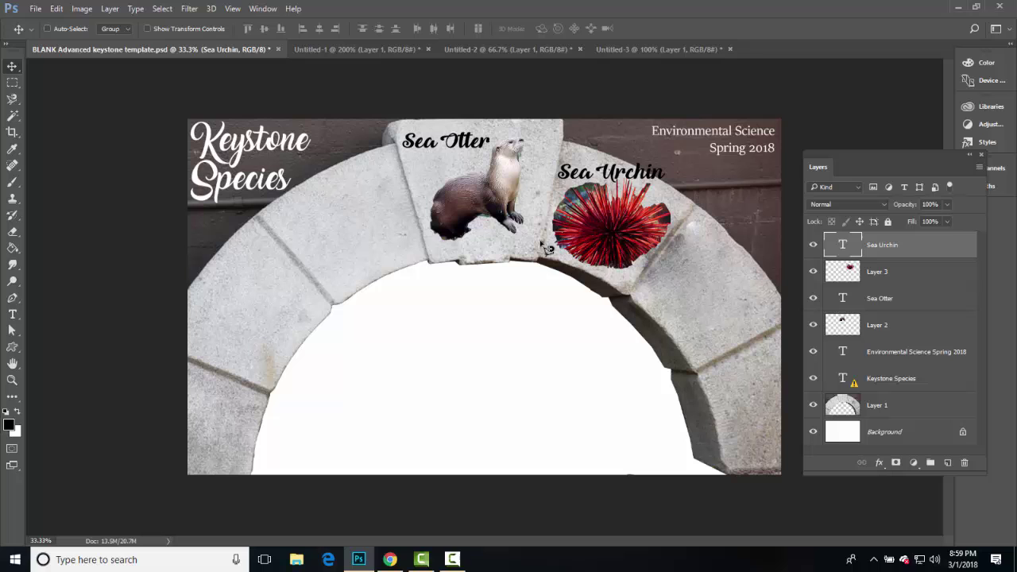
- Copy the beaver dam photo from Chrome's beaver habitat image results and return to Photoshop
{"action": "key", "text": "alt+Tab"}
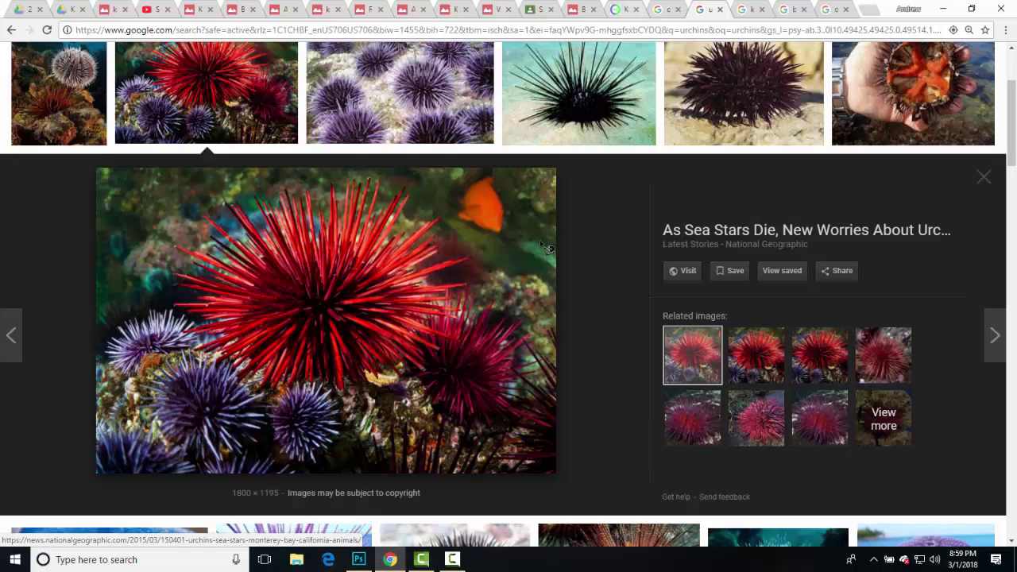
{"action": "key", "text": "ctrl+9"}
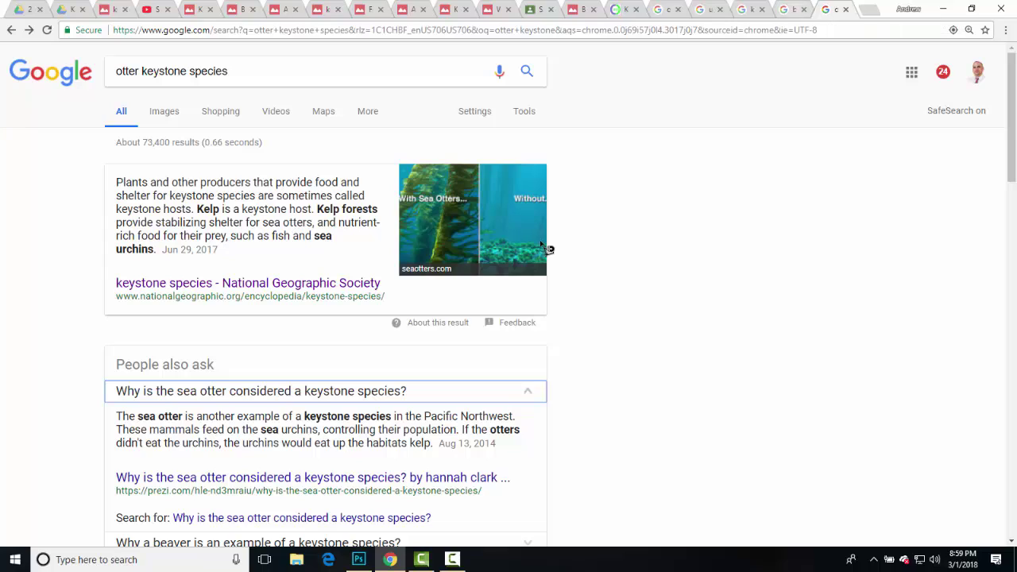
{"action": "key", "text": "ctrl+shift+Tab"}
{"action": "scroll", "coordinate": [547, 249], "scroll_direction": "down", "scroll_amount": 5}
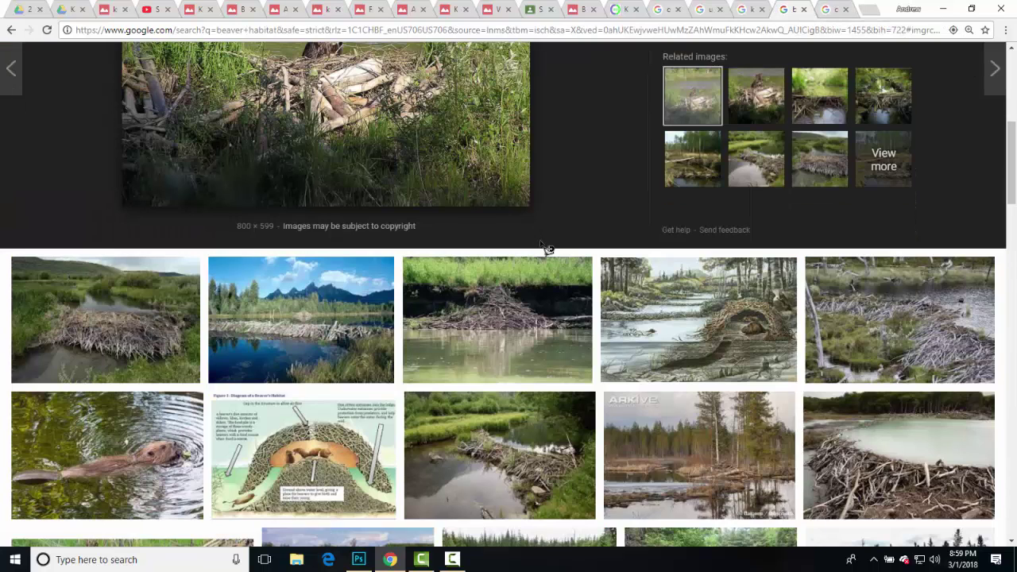
{"action": "scroll", "coordinate": [547, 248], "scroll_direction": "up", "scroll_amount": 2}
{"action": "right_click", "coordinate": [547, 249]}
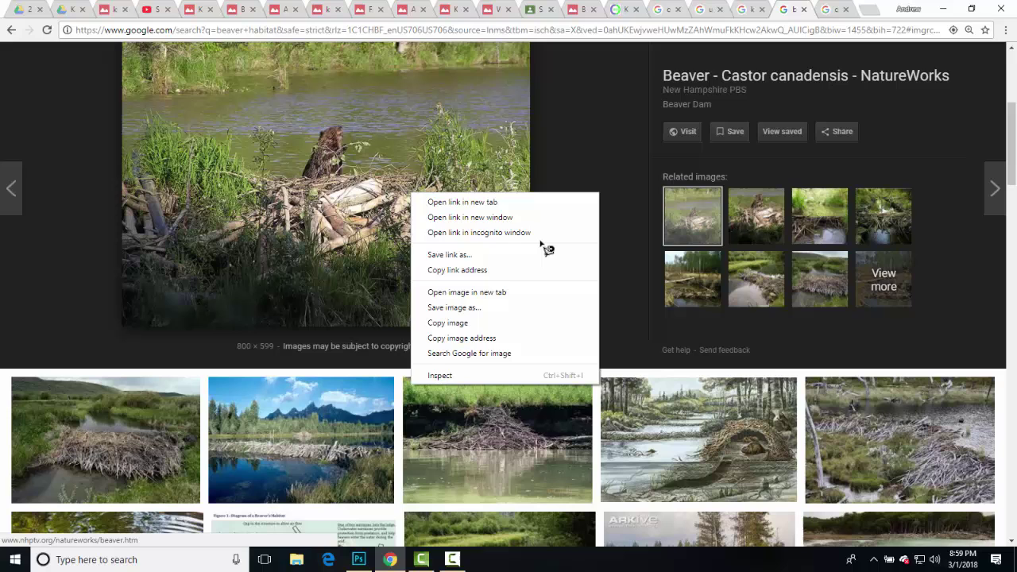
{"action": "key", "text": "y"}
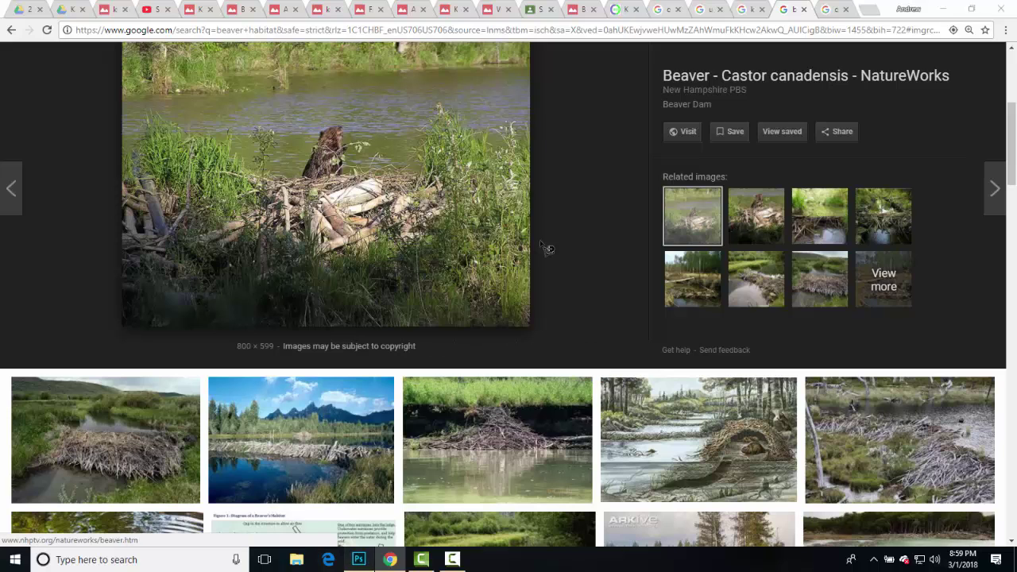
{"action": "key", "text": "alt+Tab"}
- Paste the beaver dam photo as Layer 4, scaled about 301% over the arch
{"action": "key", "text": "alt+f"}
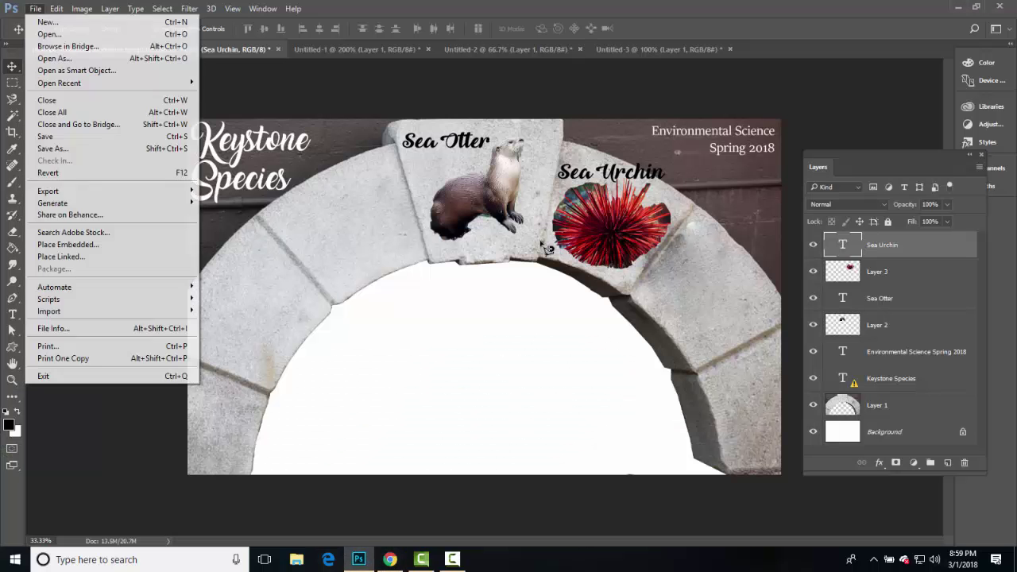
{"action": "key", "text": "Down"}
{"action": "key", "text": "Return"}
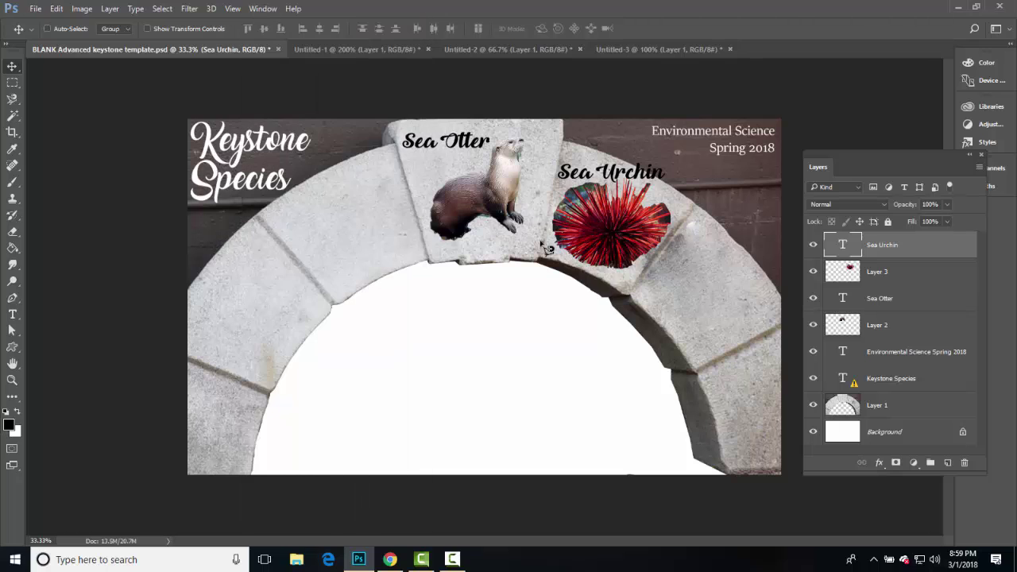
{"action": "key", "text": "ctrl+v"}
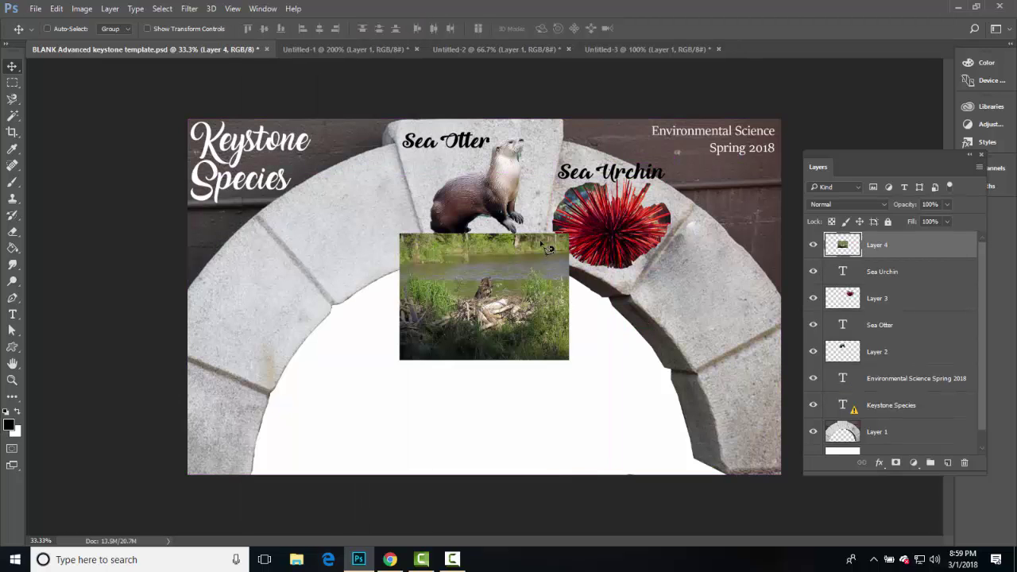
{"action": "left_click_drag", "start_coordinate": [548, 249], "coordinate": [383, 376]}
{"action": "key", "text": "ctrl"}
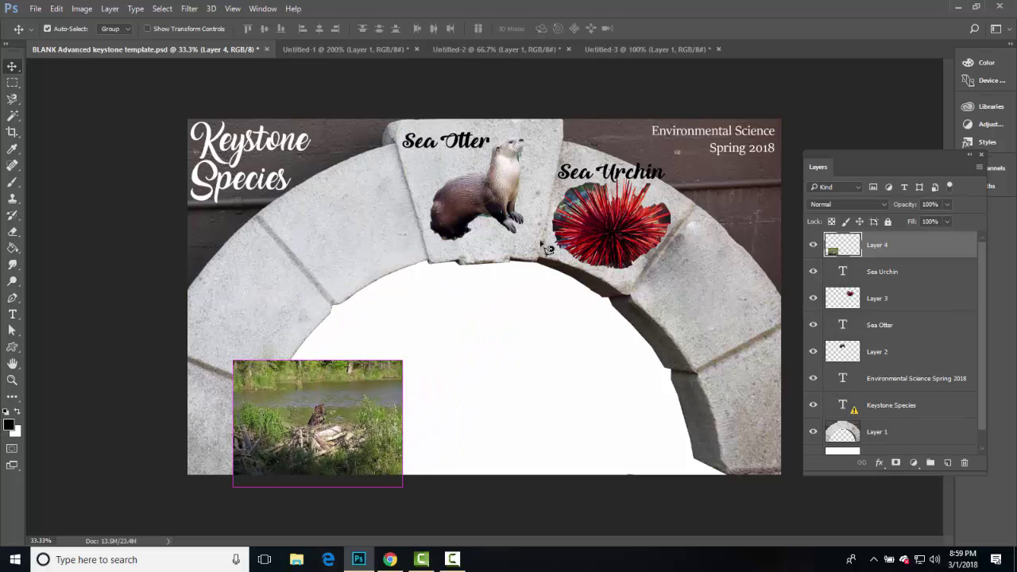
{"action": "key", "text": "ctrl+t"}
{"action": "left_click_drag", "start_coordinate": [402, 360], "coordinate": [743, 105]}
{"action": "left_click_drag", "start_coordinate": [636, 194], "coordinate": [648, 240]}
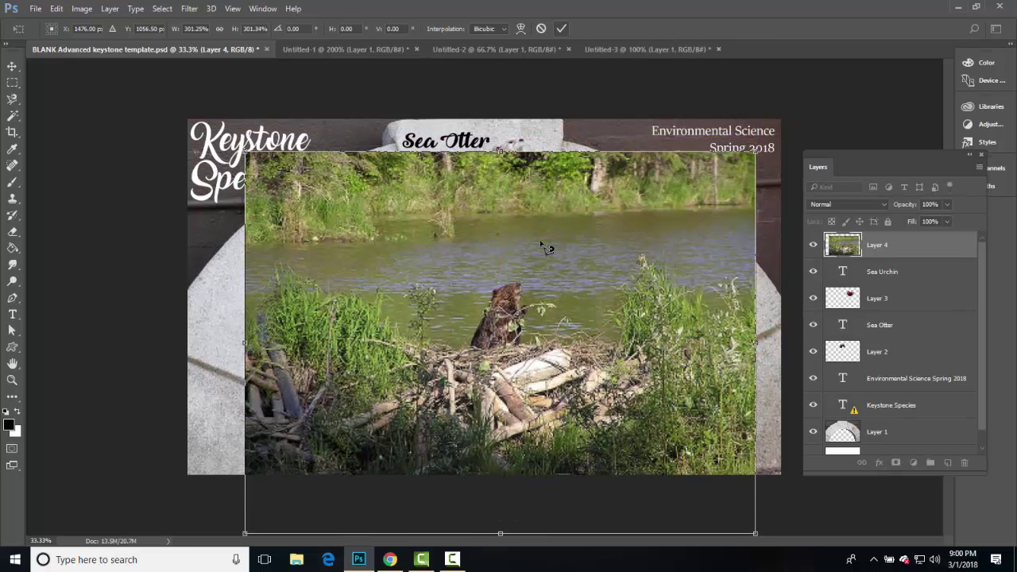
{"action": "key", "text": "Return"}
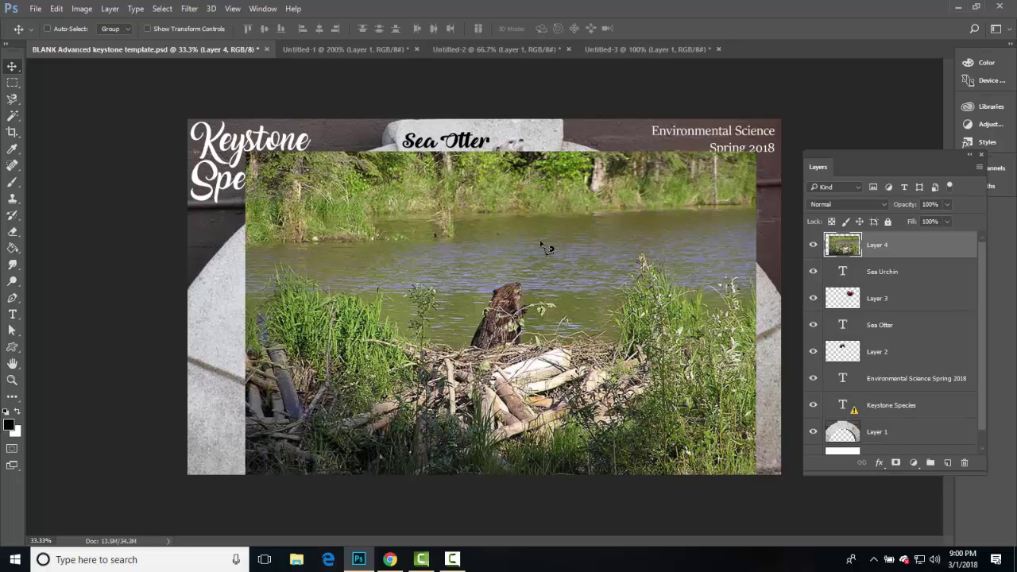
- Move Layer 4 below Layer 1 and nudge the beaver photo slightly left and down behind the arch
{"action": "left_click_drag", "start_coordinate": [842, 245], "coordinate": [843, 439]}
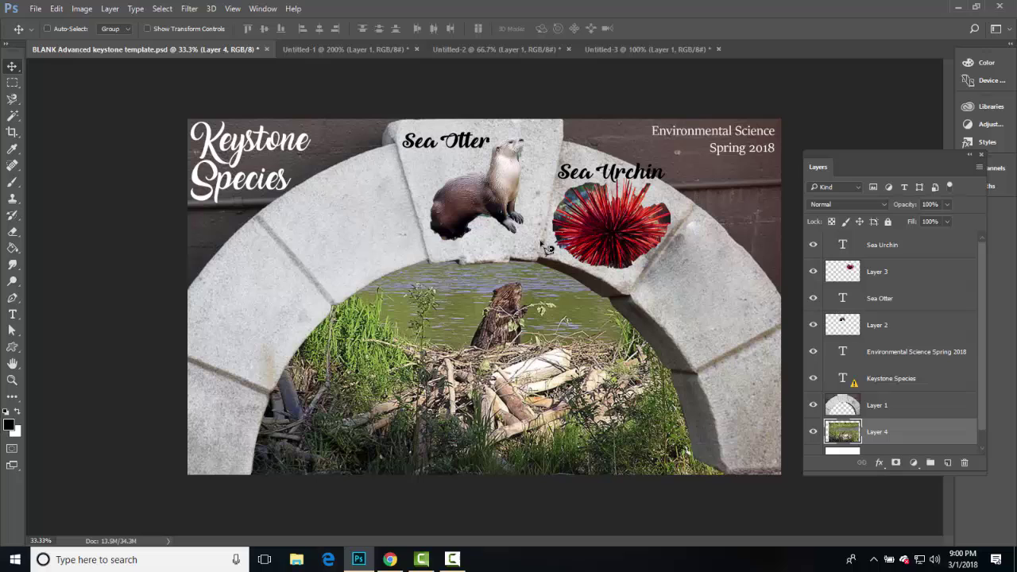
{"action": "left_click_drag", "start_coordinate": [826, 167], "coordinate": [810, 109]}
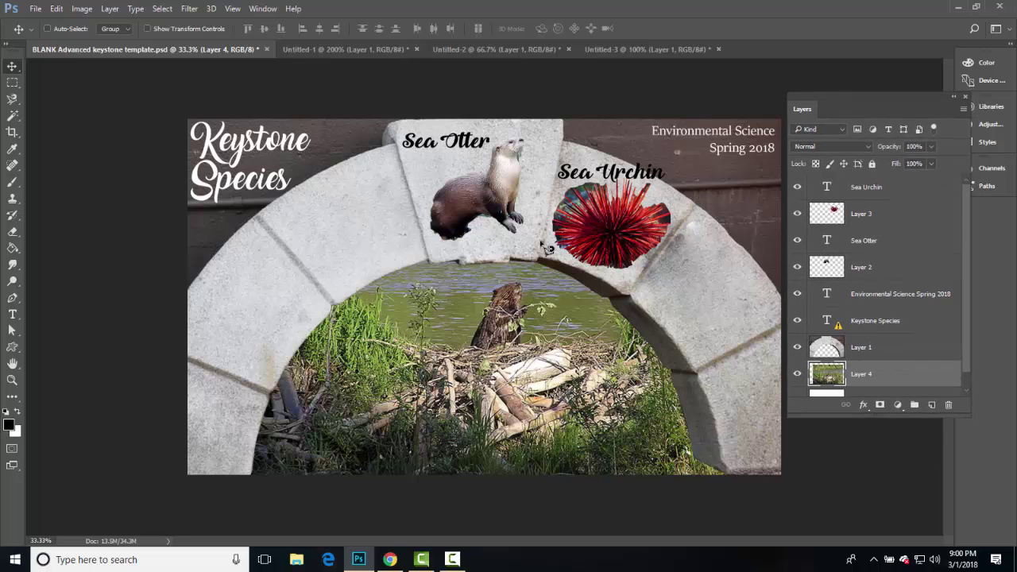
{"action": "left_click_drag", "start_coordinate": [970, 414], "coordinate": [981, 491]}
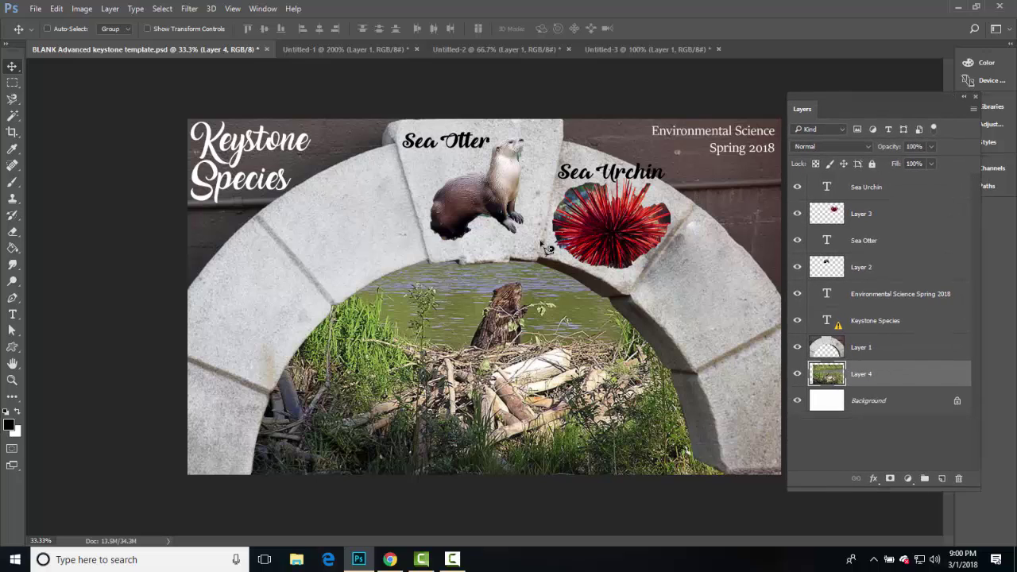
{"action": "left_click_drag", "start_coordinate": [644, 320], "coordinate": [600, 327]}
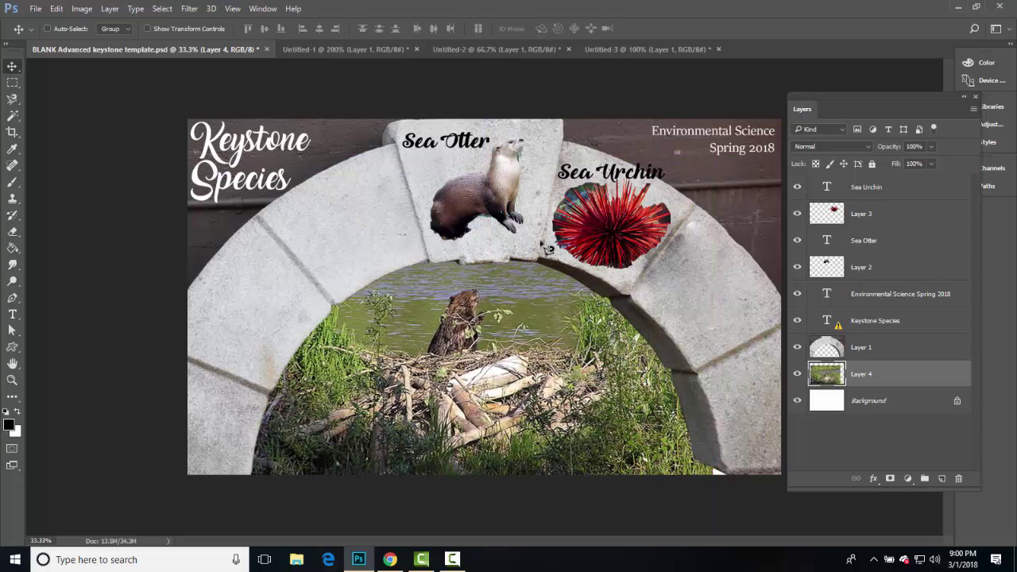